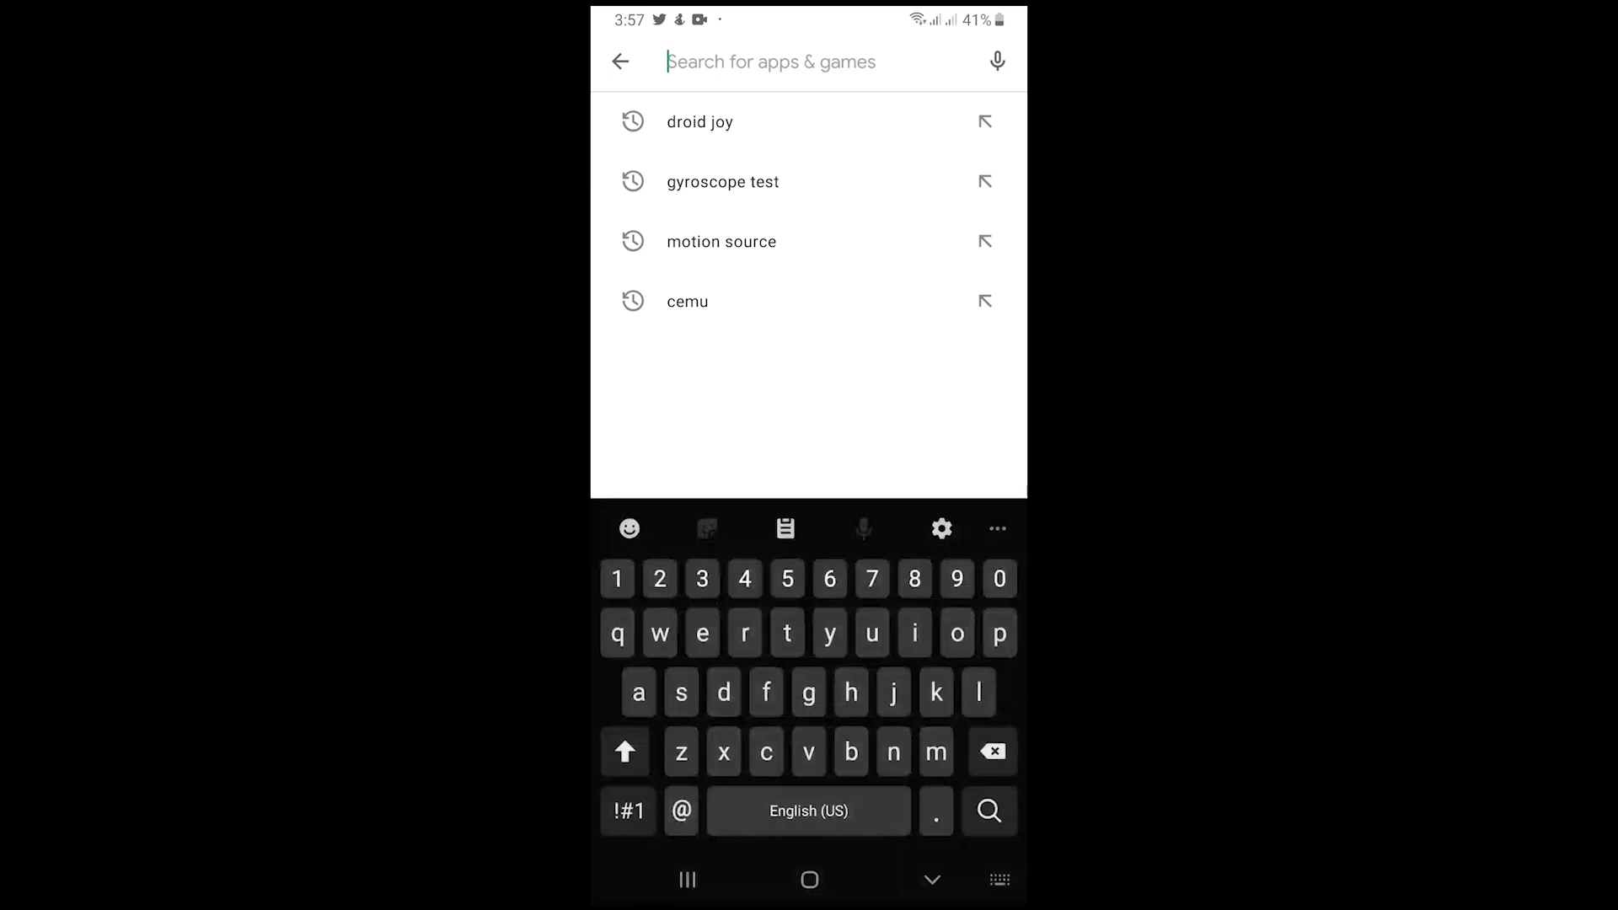
Step: Search the Play Store for "droid joy" and open the DroidJoy: Gamepad Joystick Lite entry
click(884, 122)
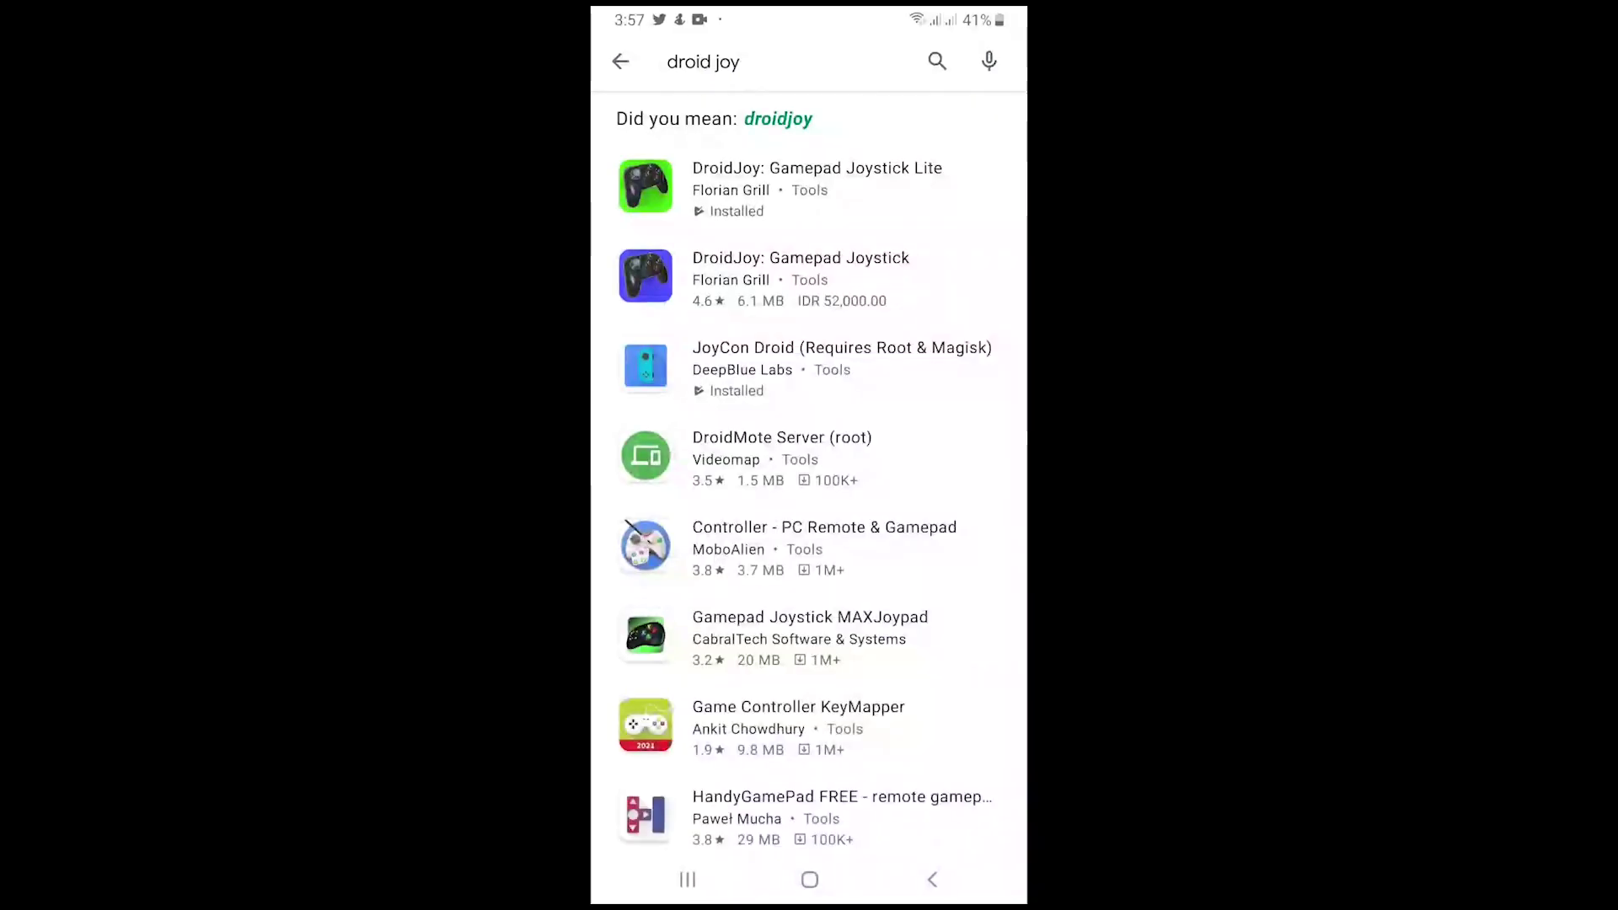
click(809, 187)
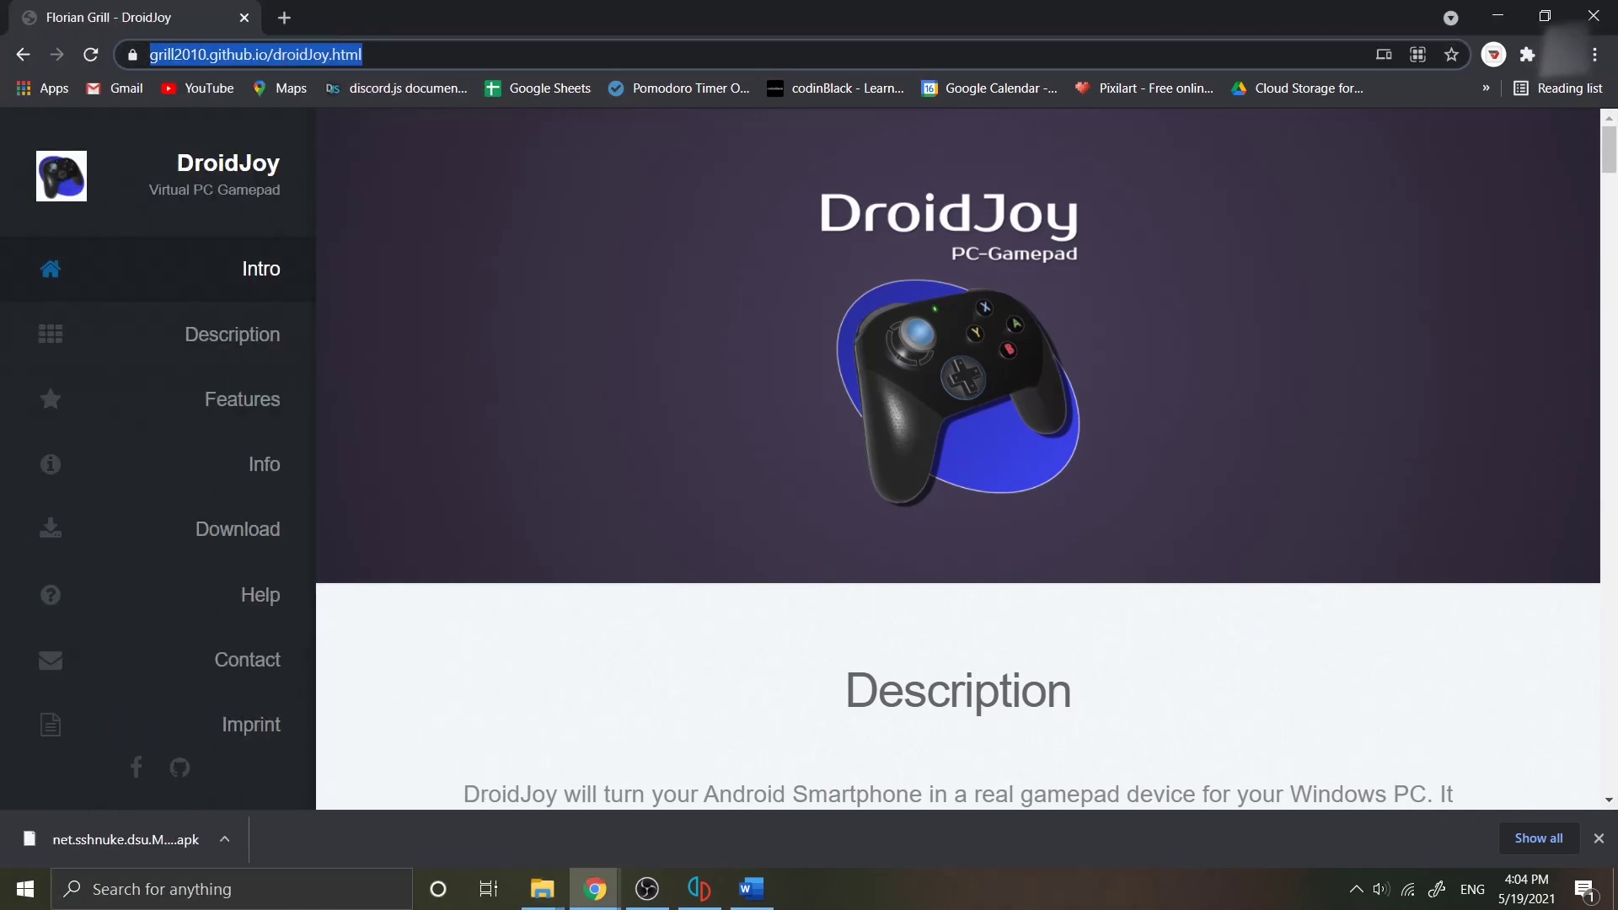
Step: Find the DroidJoy server download section on the DroidJoy website and bring up File Explorer
key(super+e)
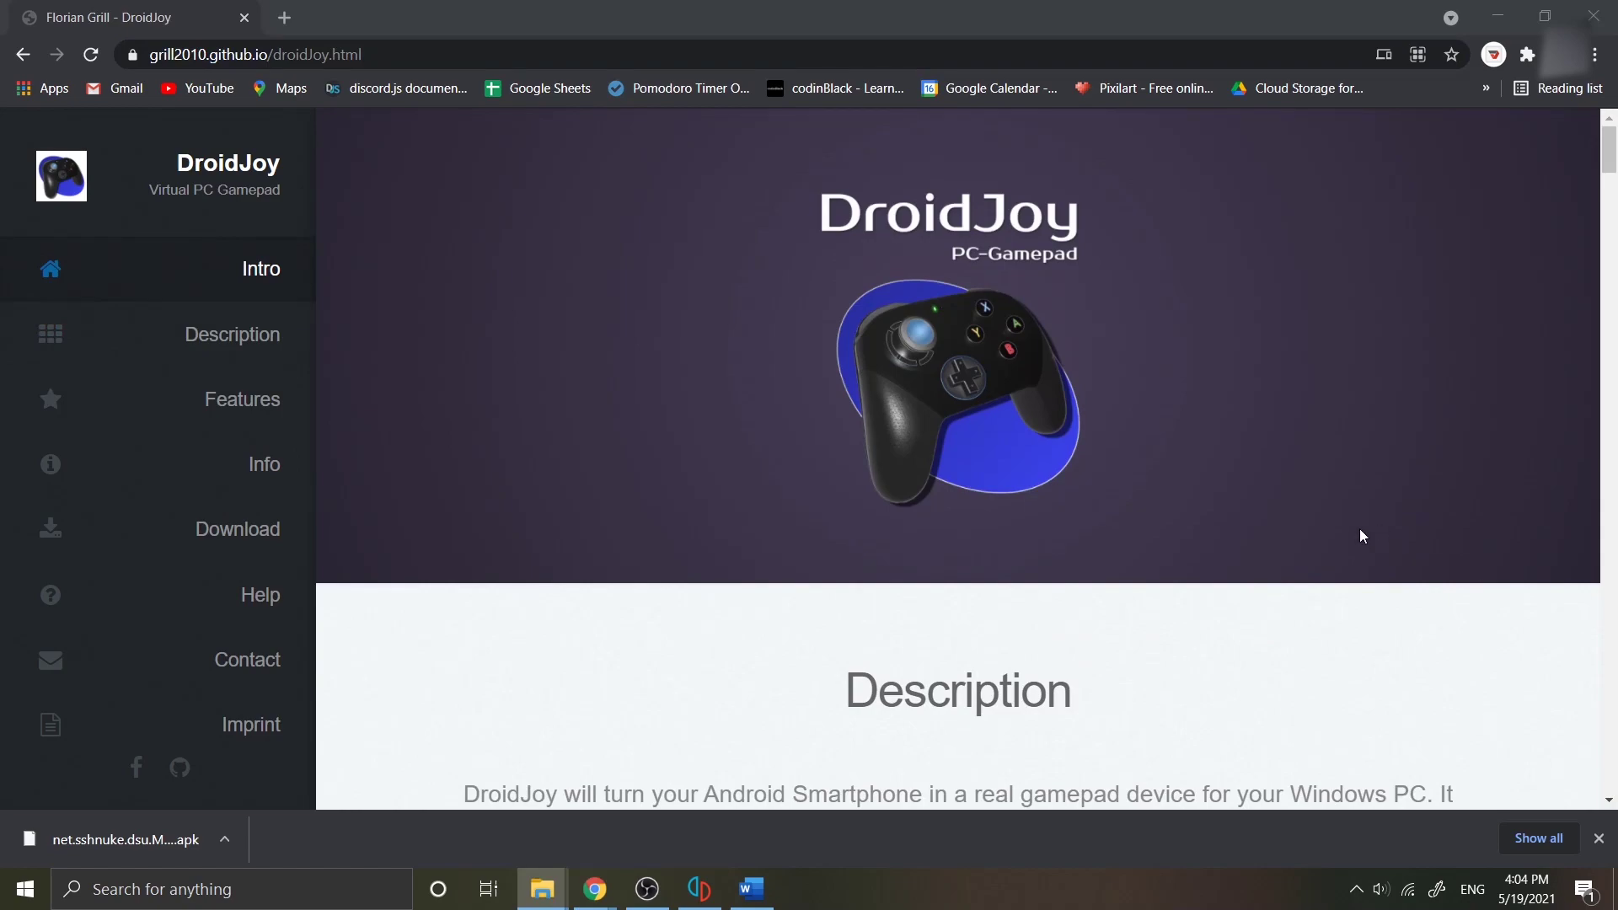
scroll(1362, 536, down, 20)
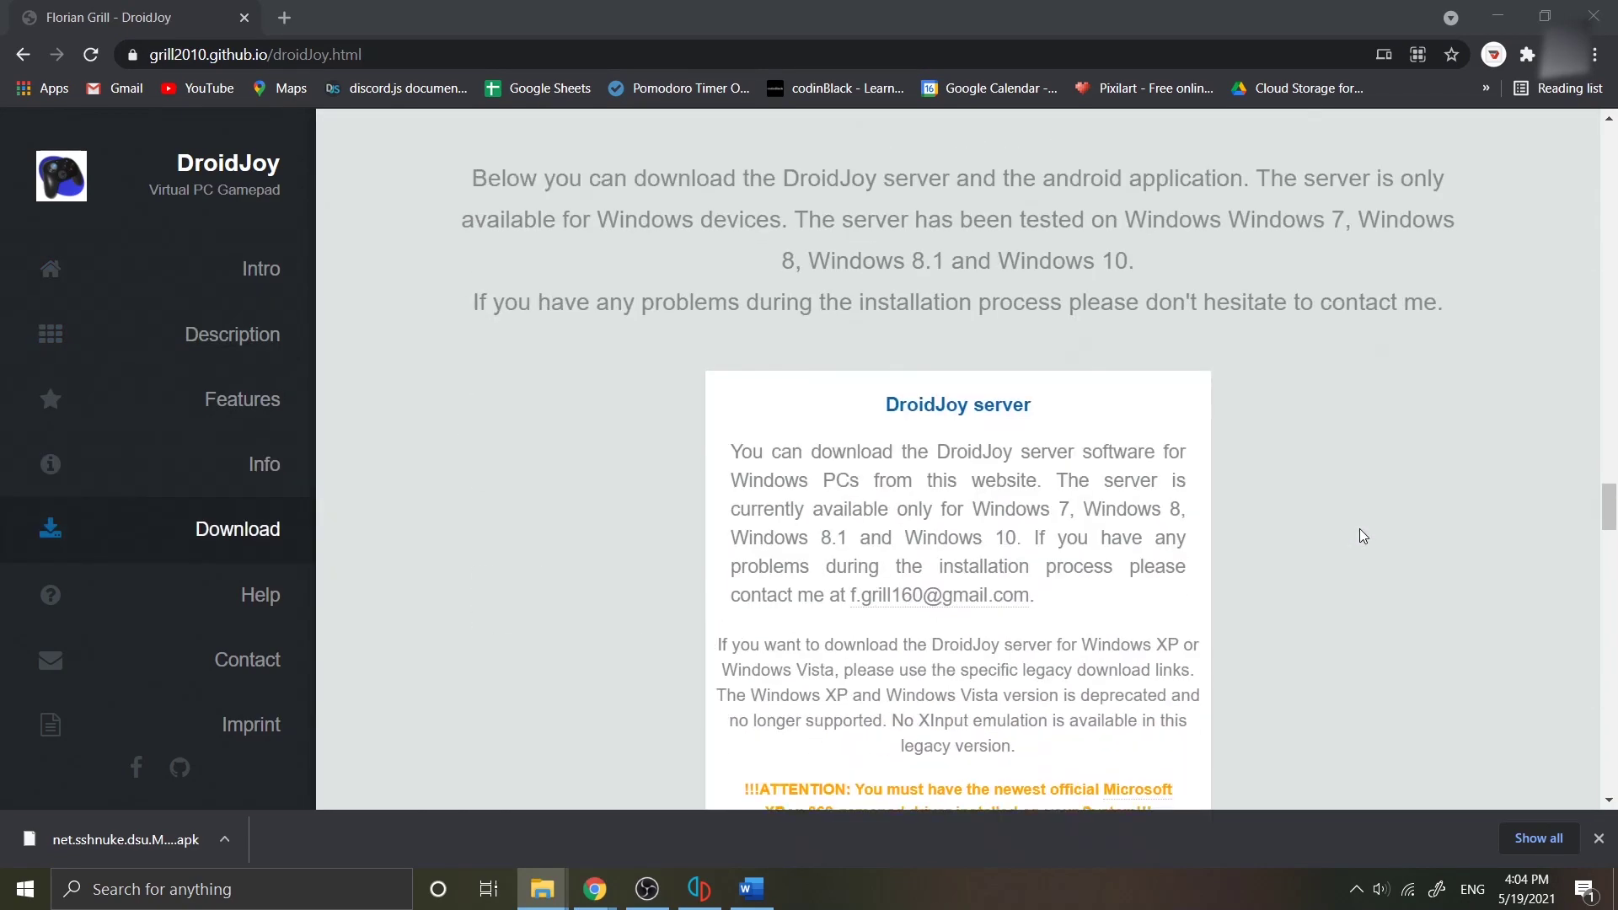
scroll(1363, 536, down, 6)
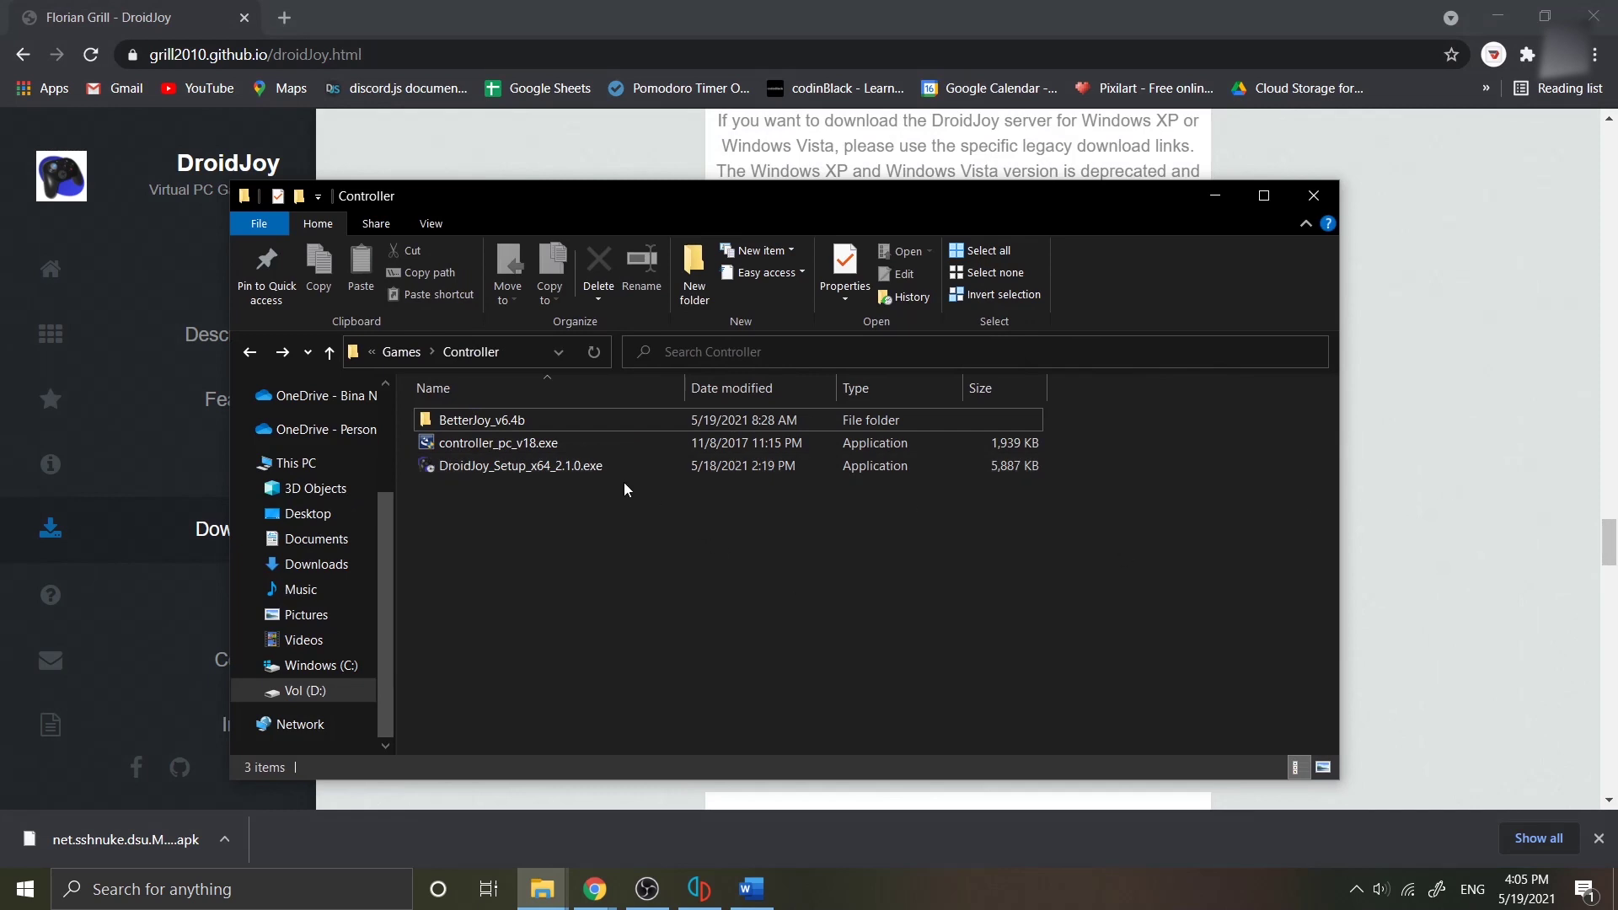
Step: Run DroidJoy_Setup_x64_2.1.0.exe with English as the setup language and accept the license agreement
double_click(661, 469)
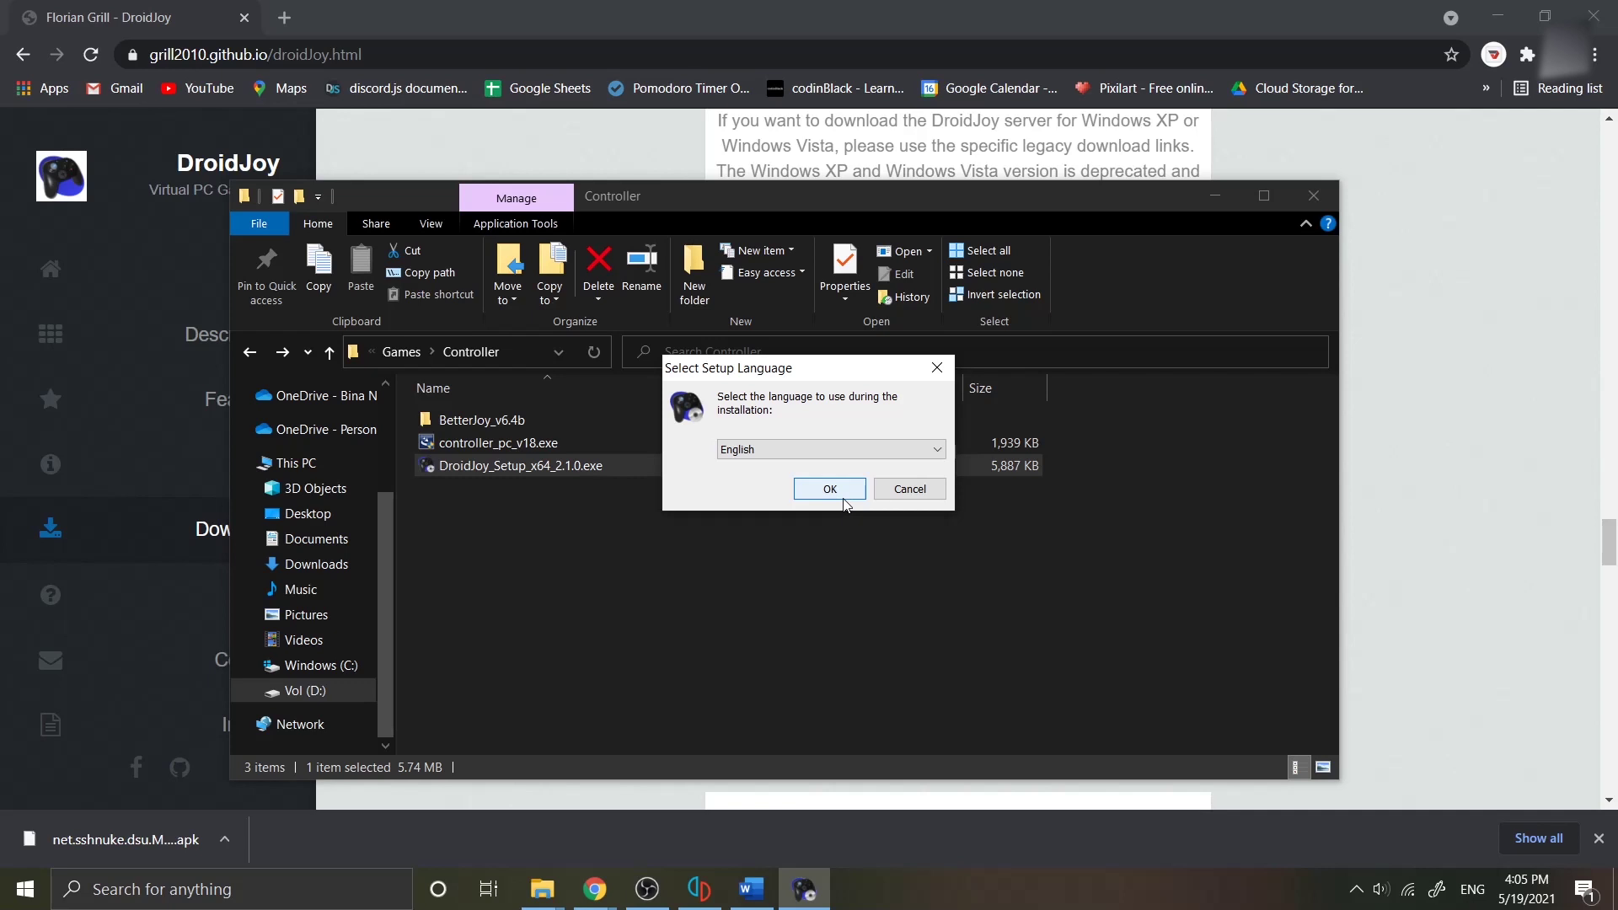
click(843, 497)
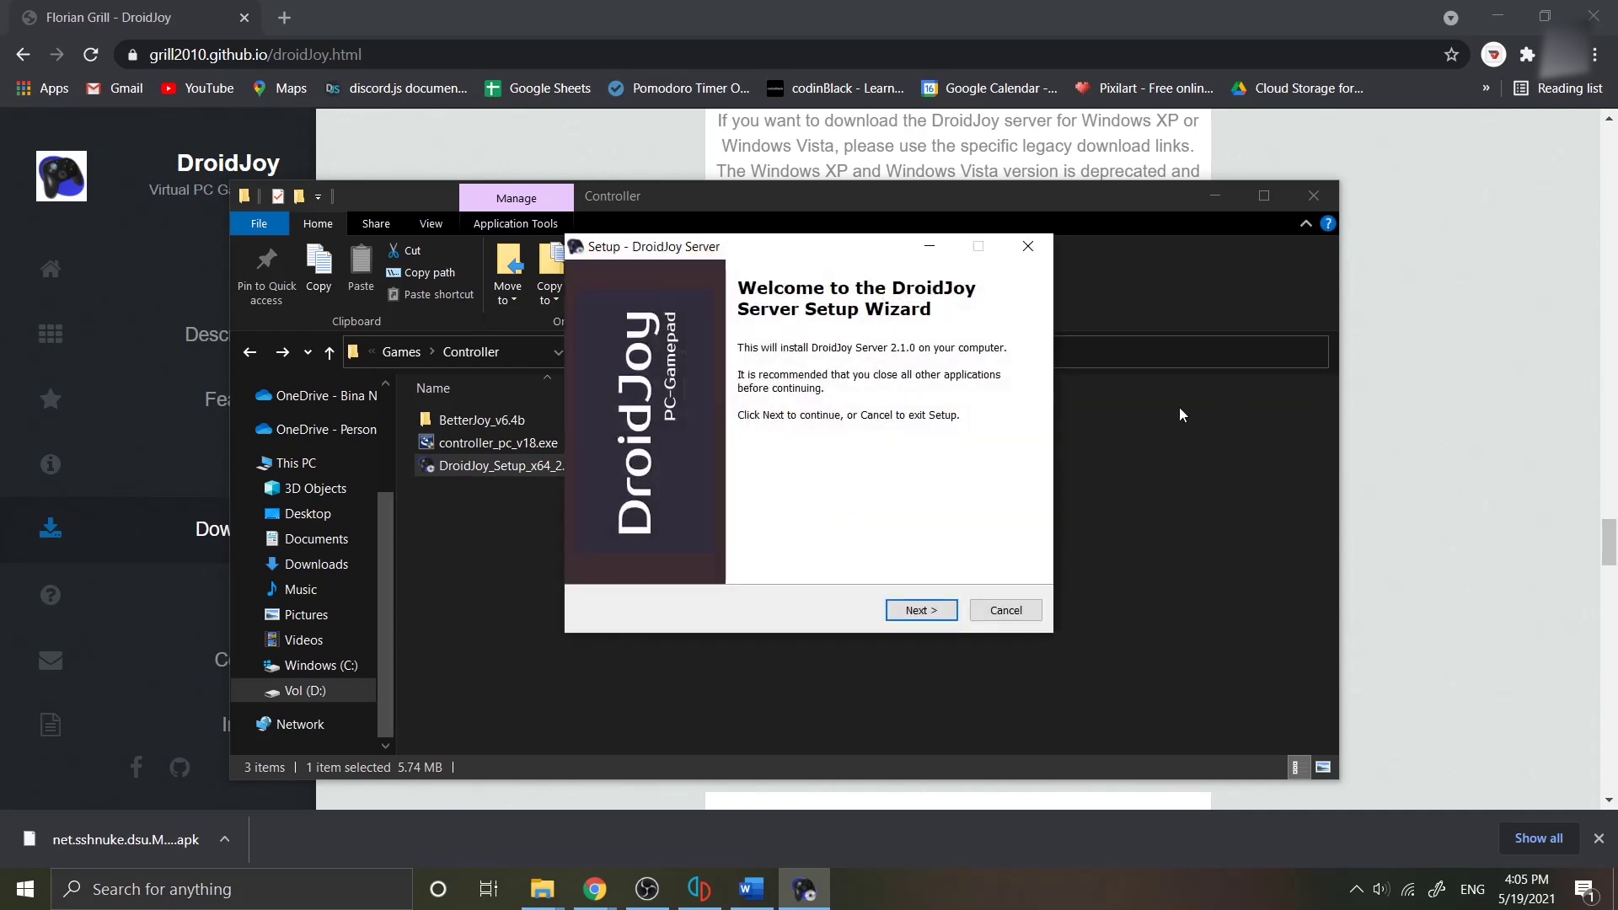
click(921, 610)
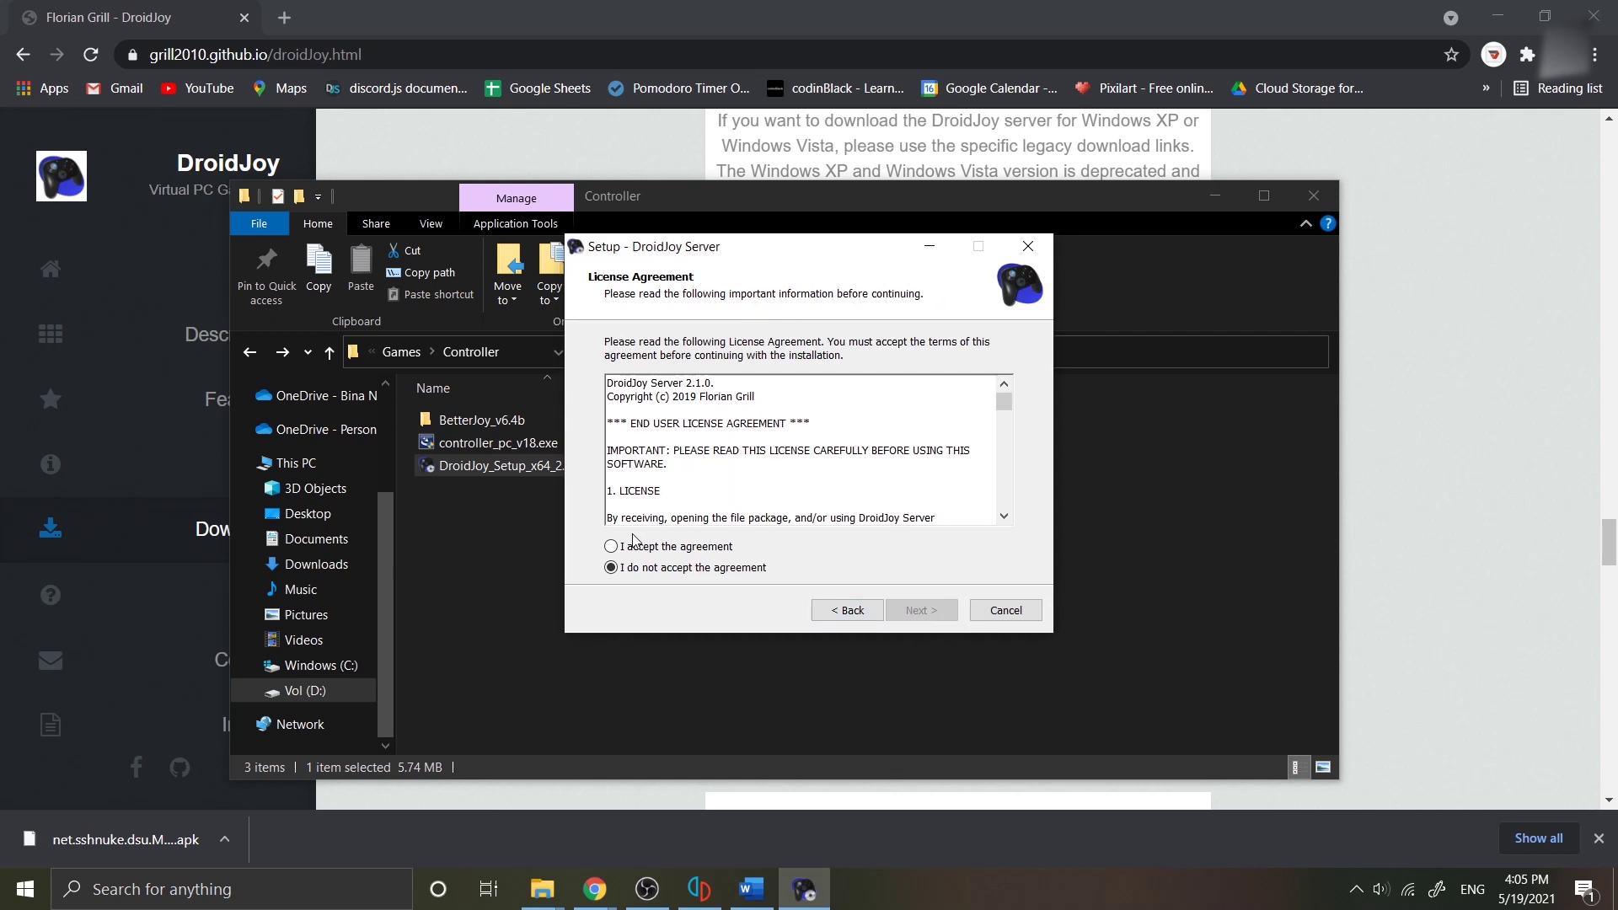
click(612, 547)
click(921, 608)
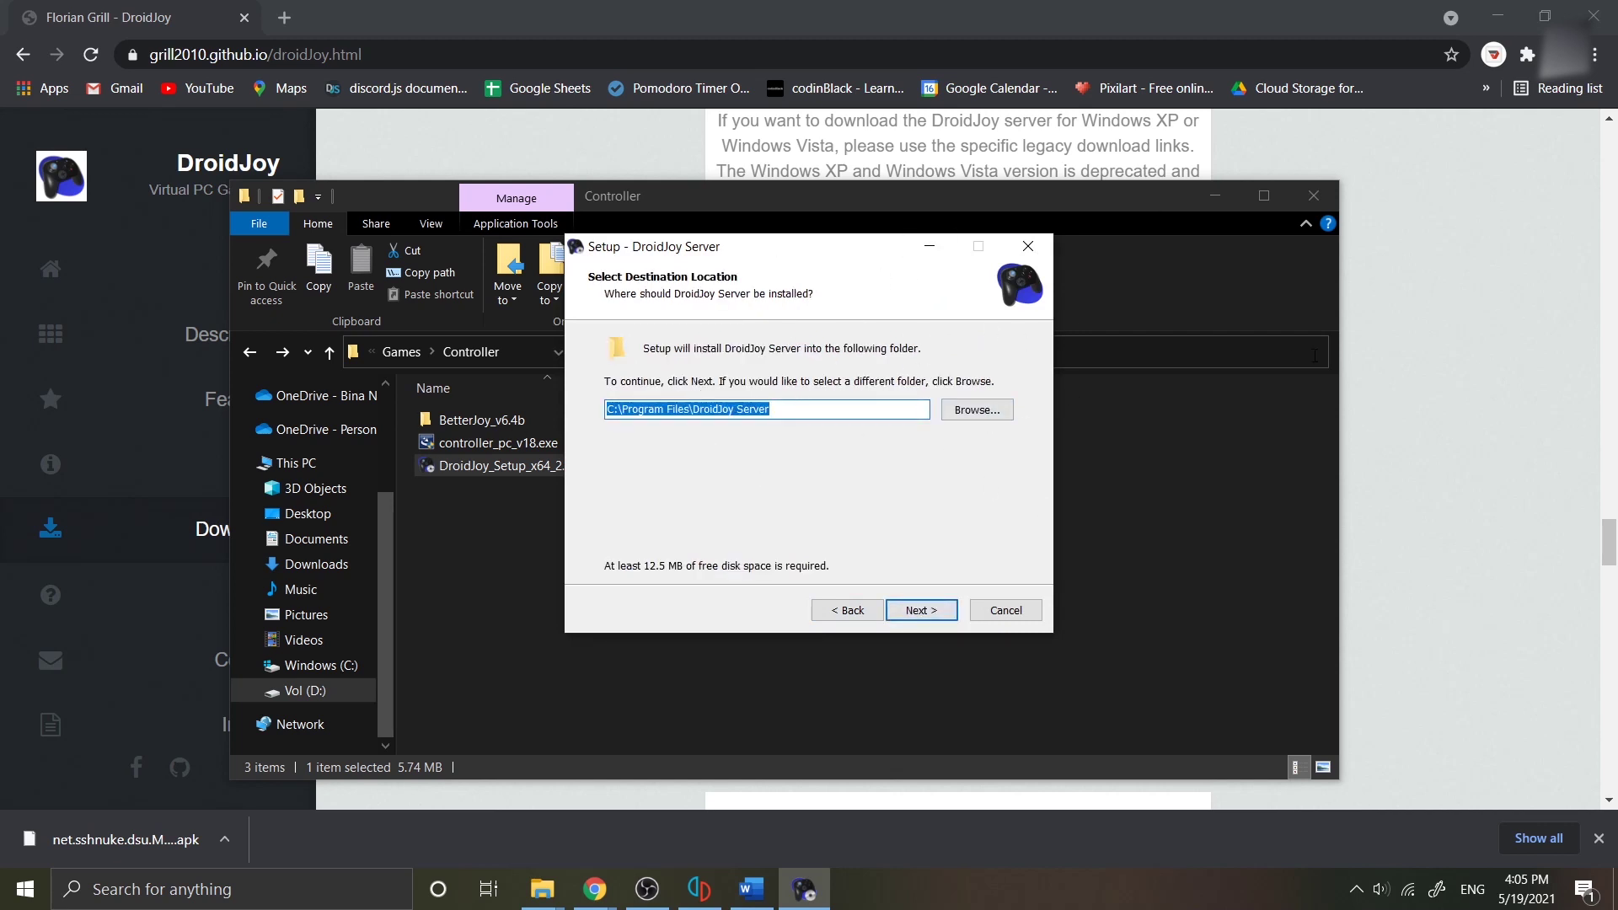
Step: Install DroidJoy Server in C:\Program Files\DroidJoy Server with auto start on login, and launch it when setup finishes
click(950, 616)
click(927, 615)
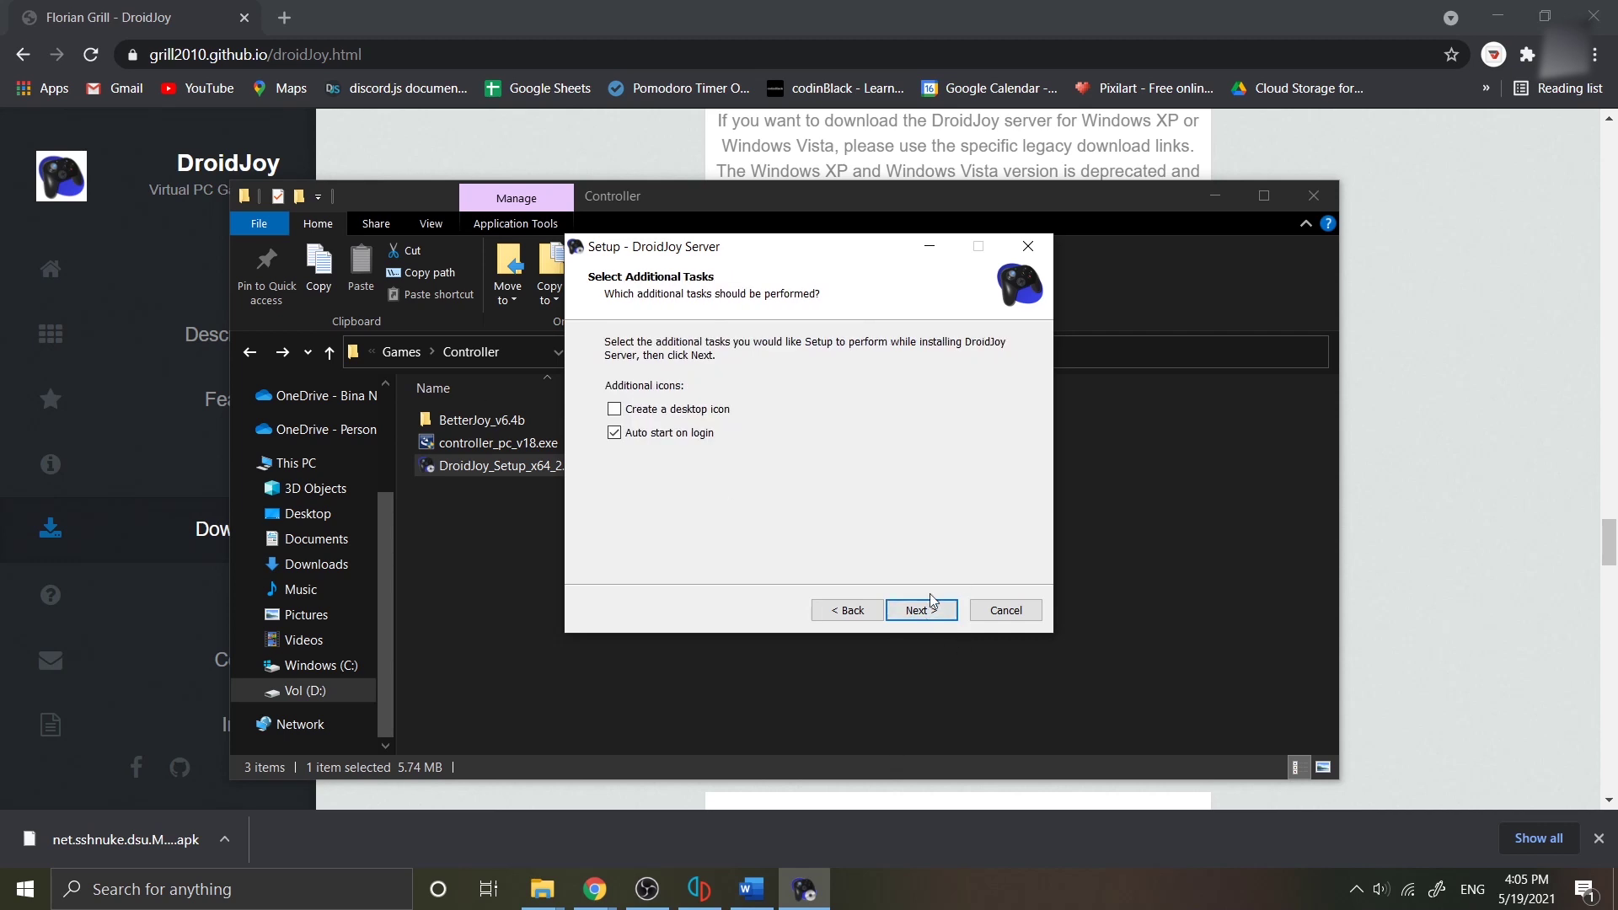
click(931, 609)
click(927, 610)
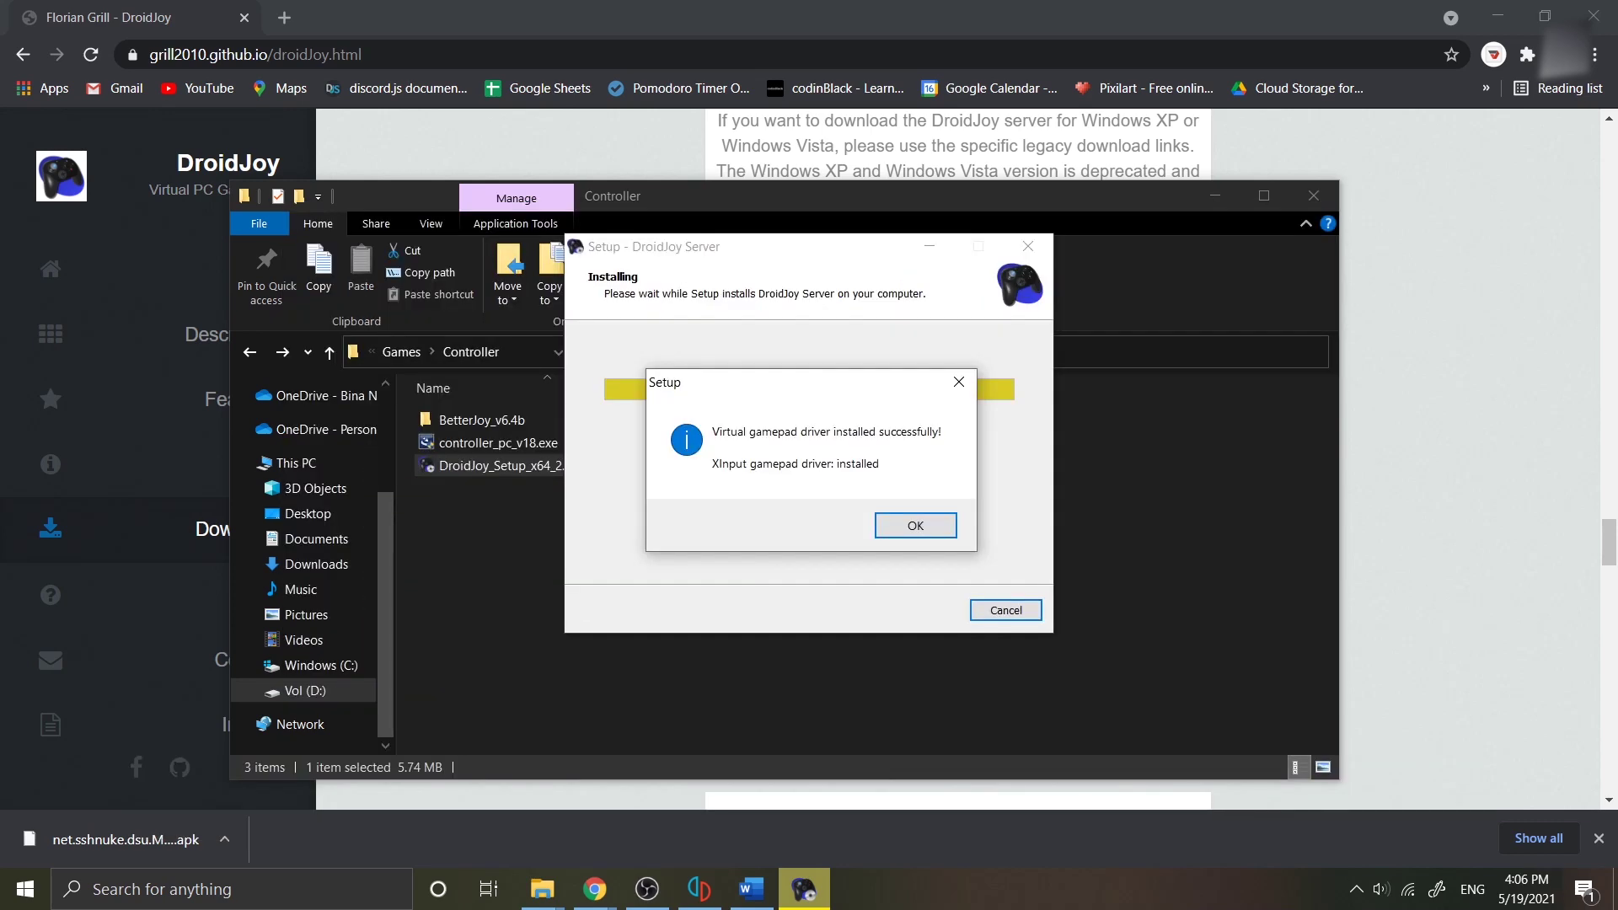
click(876, 522)
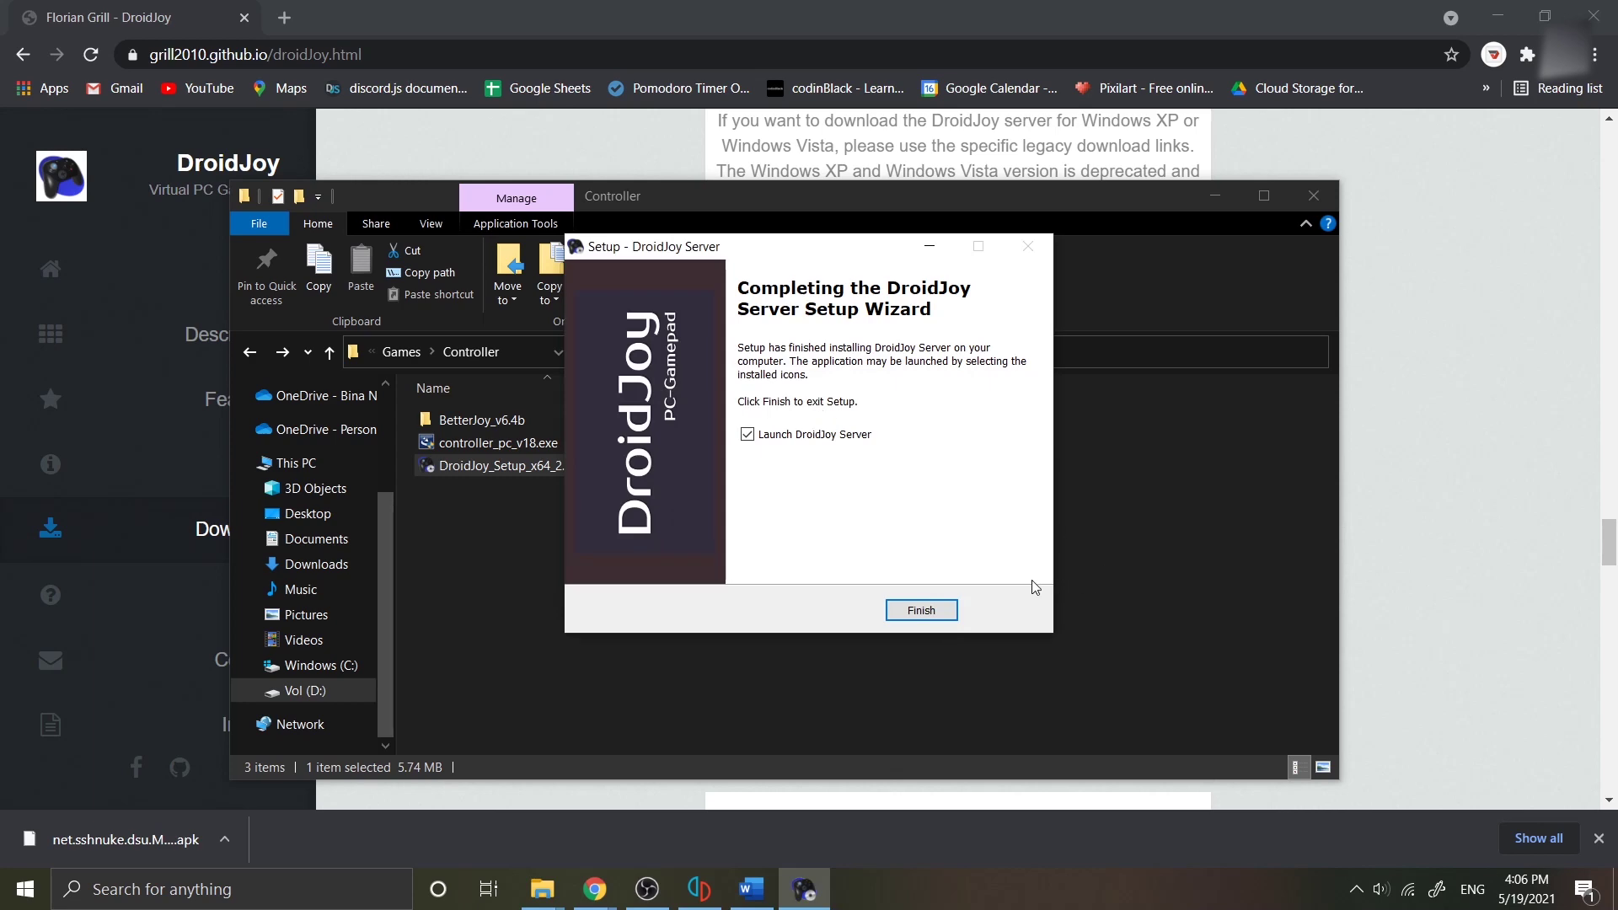
click(921, 610)
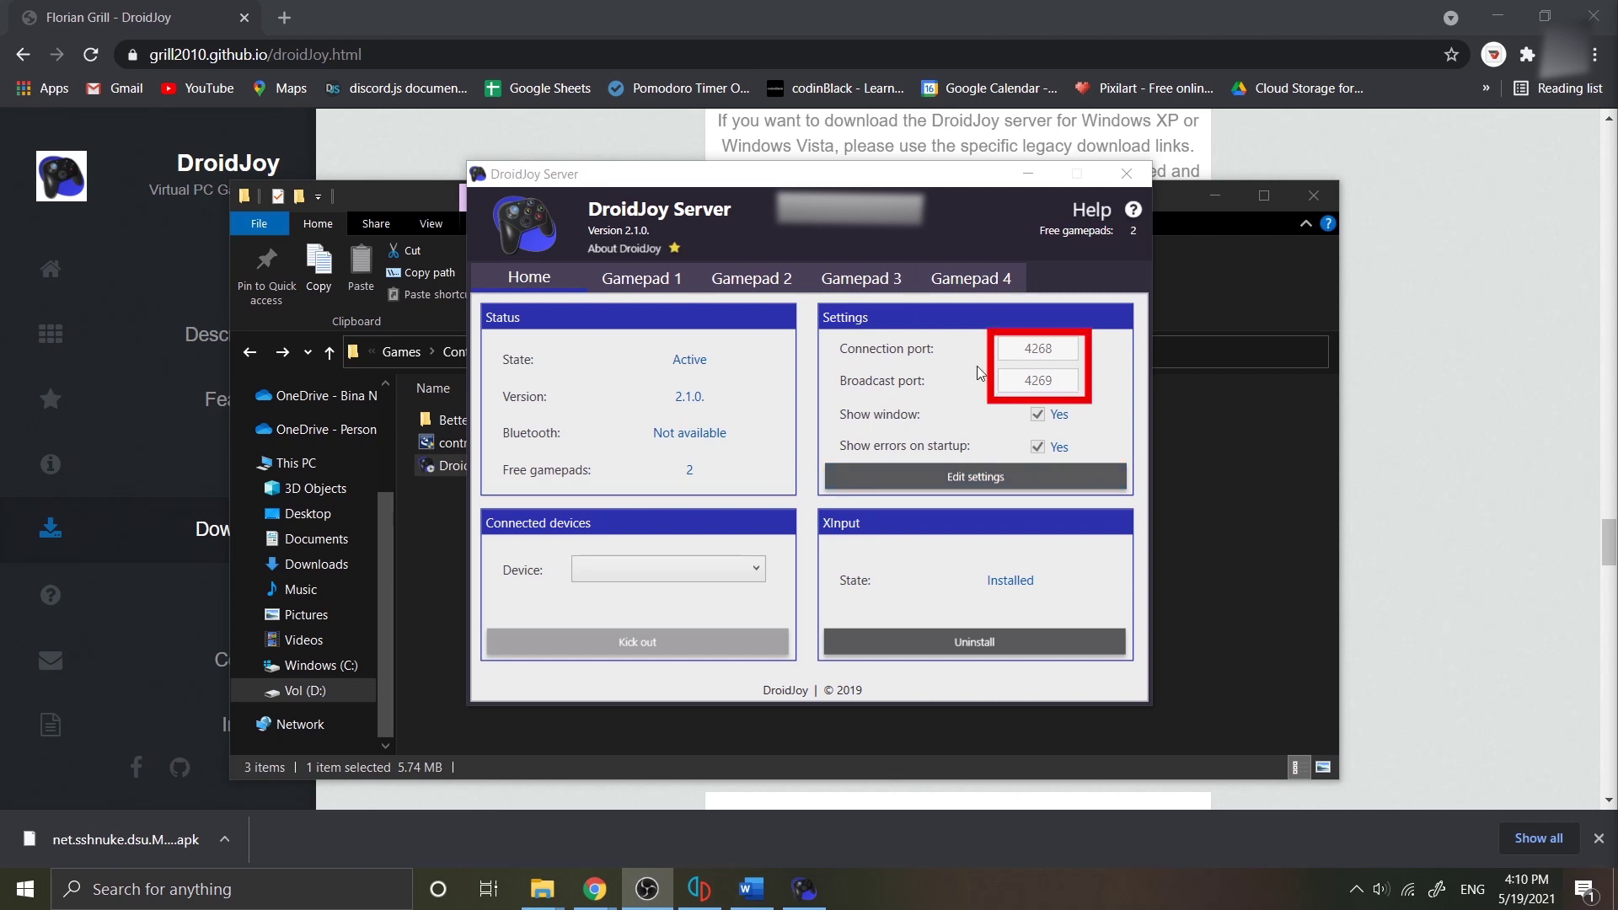
Step: Review the button mapping and XInput activation of Gamepads 1 to 4 in DroidJoy Server
click(680, 280)
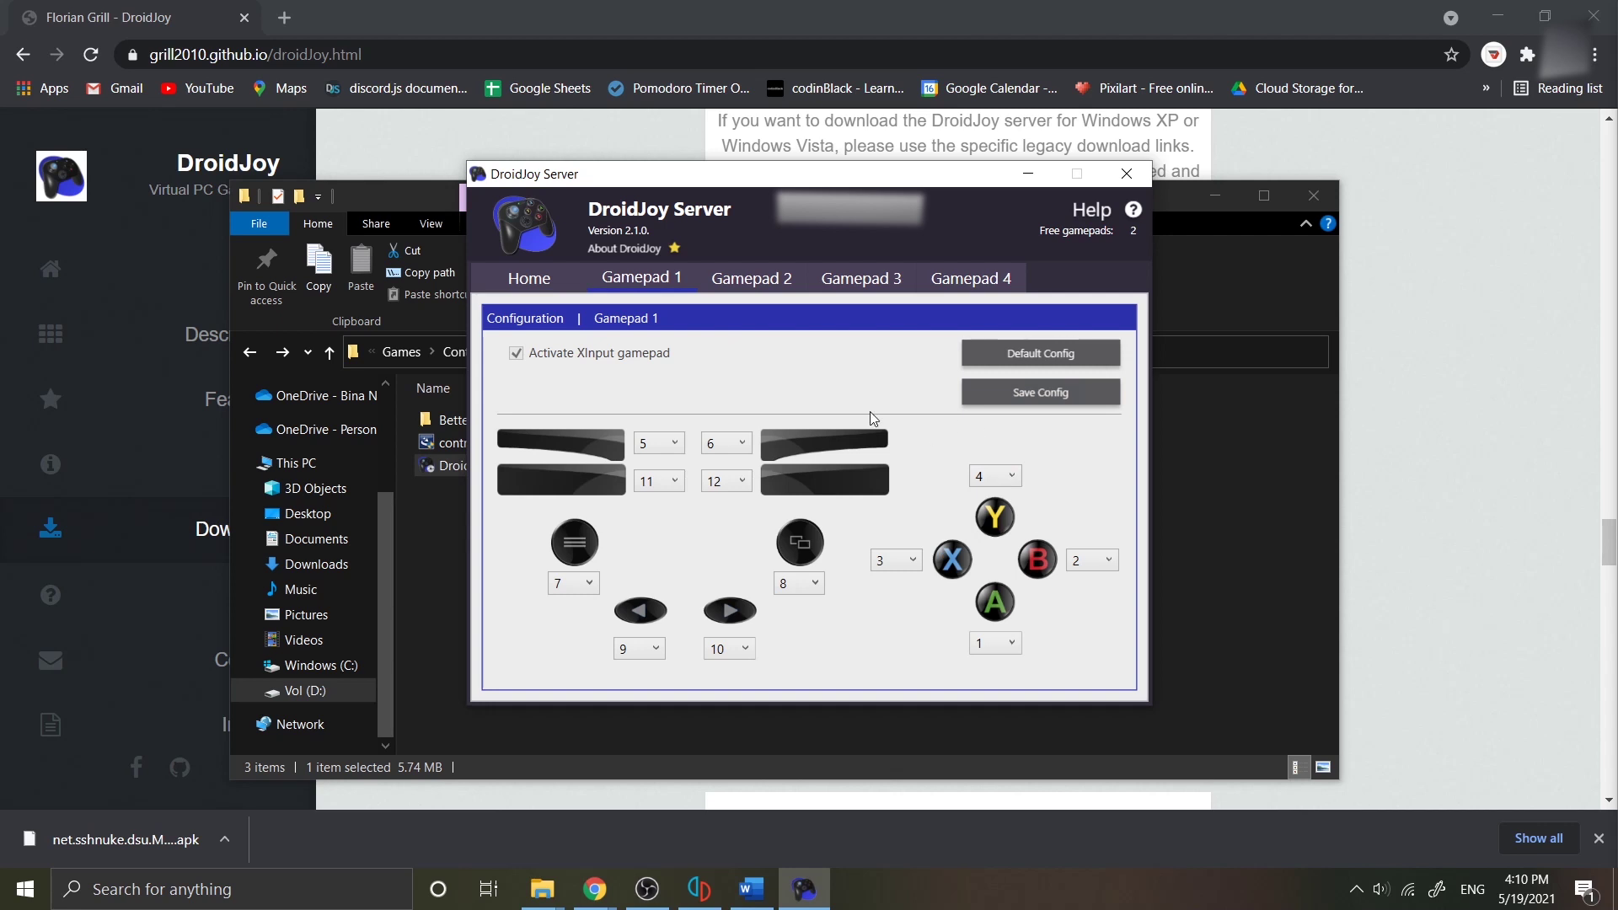
click(756, 284)
click(842, 282)
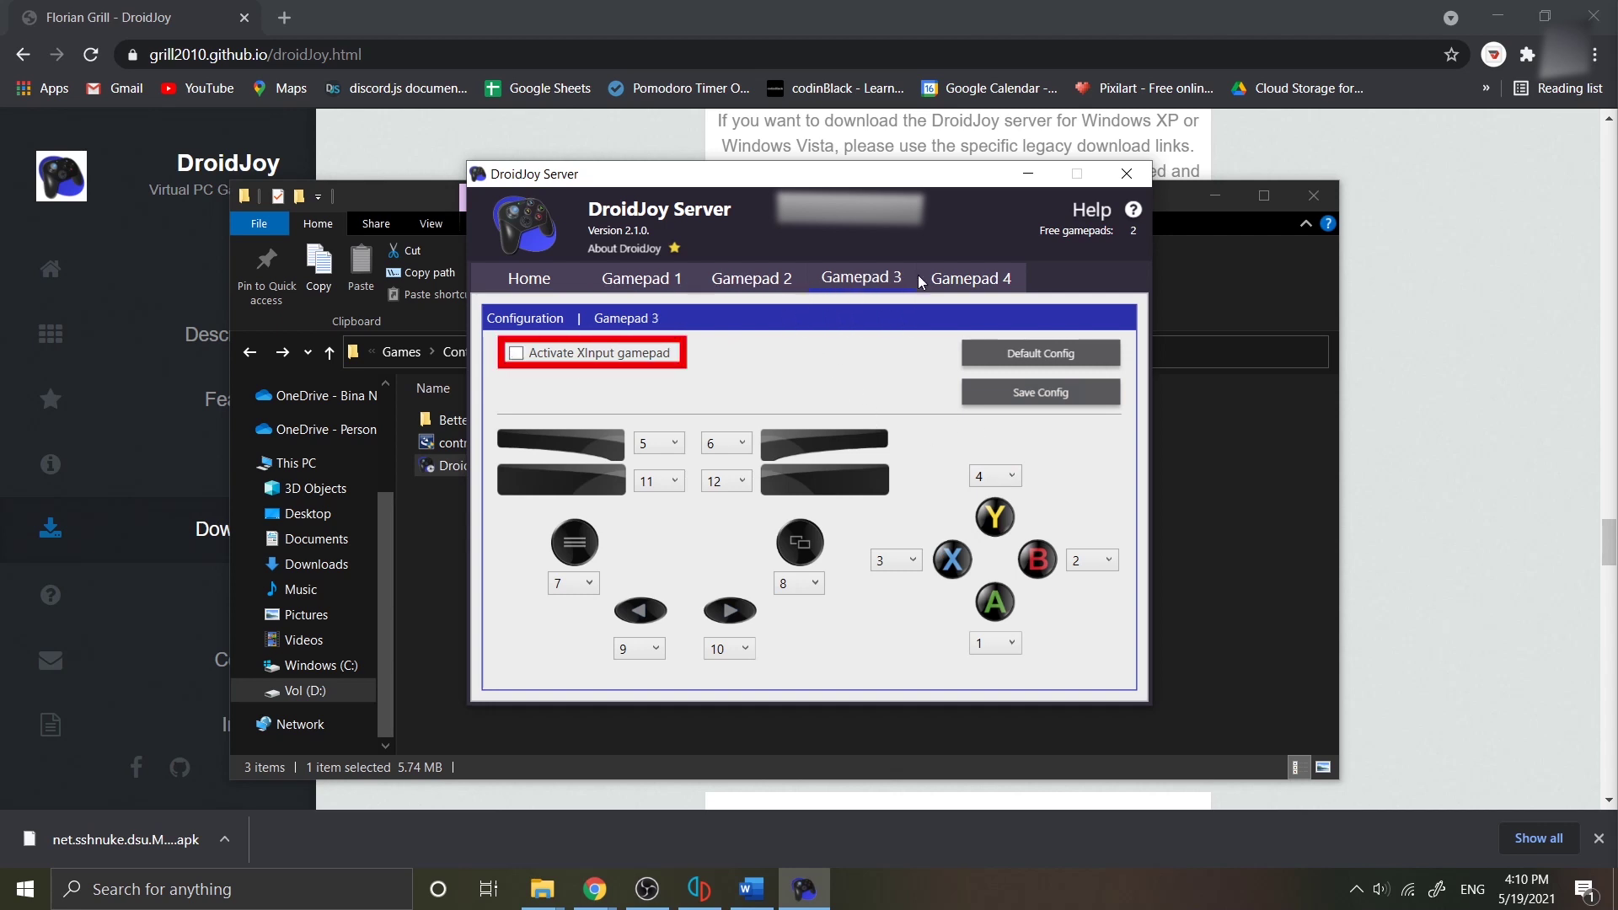
click(971, 278)
Step: Make sure the XInput gamepad is activated for Gamepad 2 and save its configuration
click(742, 283)
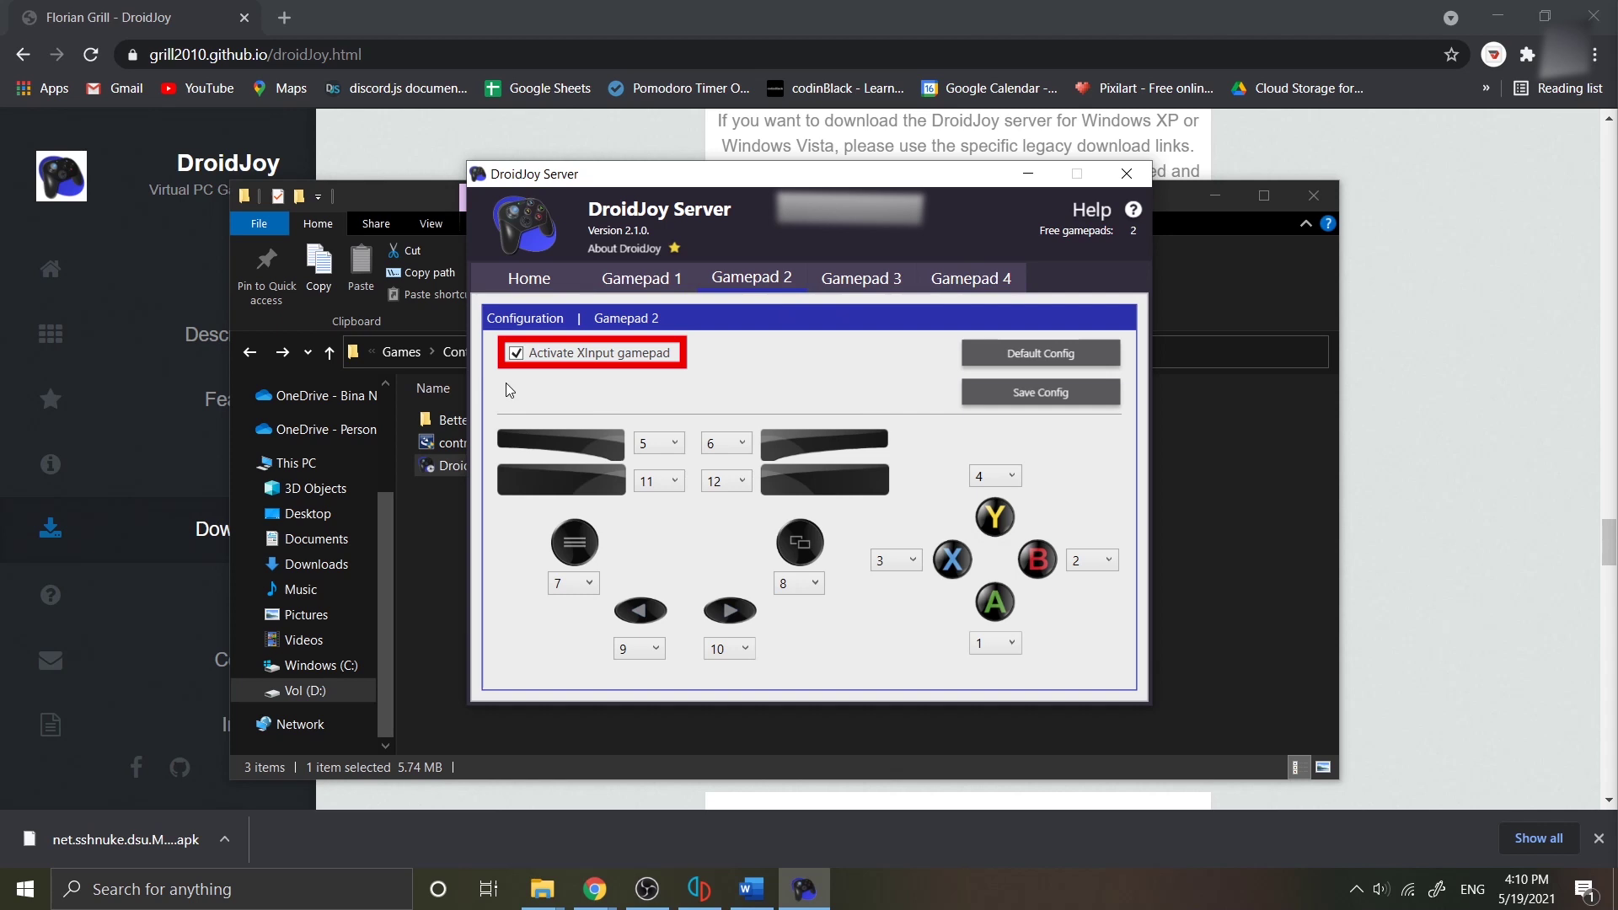
click(517, 354)
click(517, 353)
click(1112, 411)
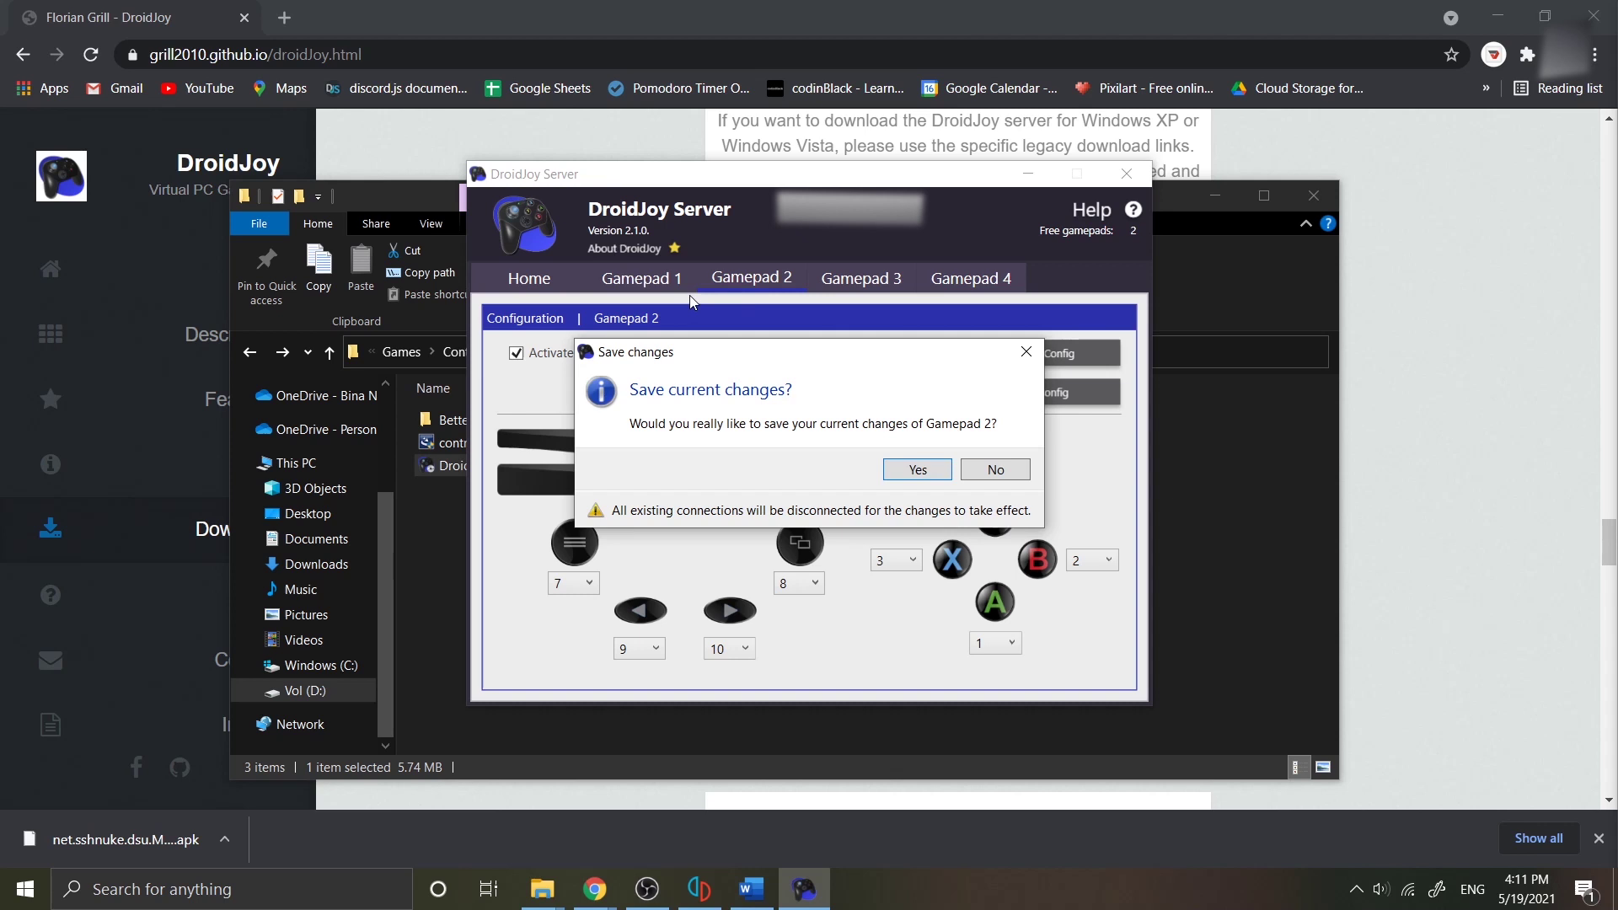
click(945, 477)
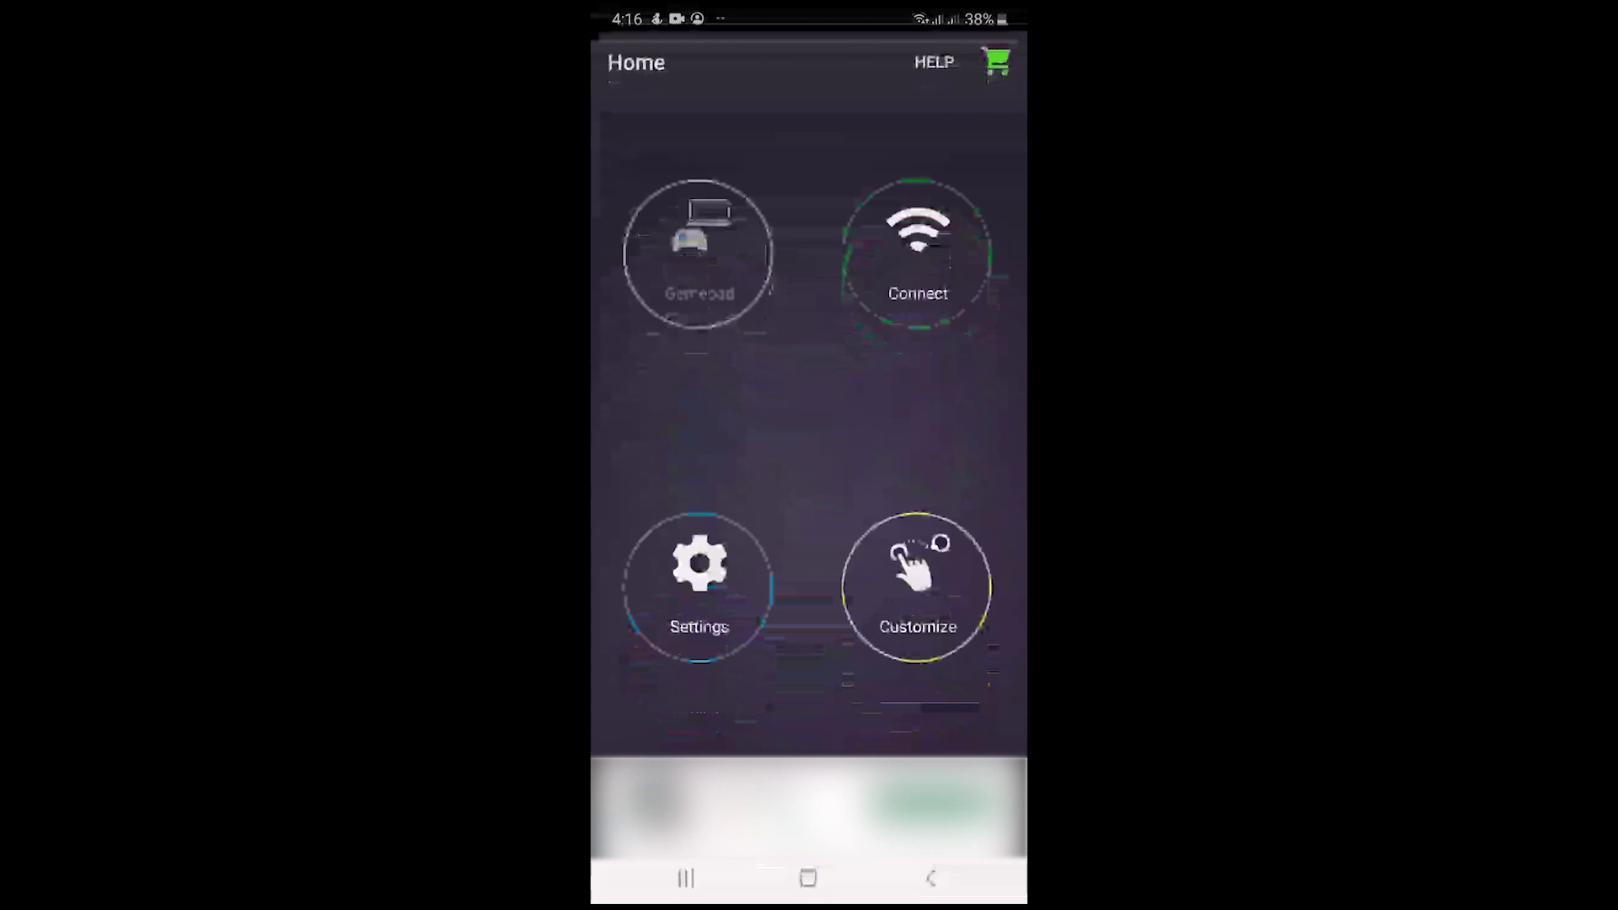
Step: In the DroidJoy phone app, connect to the server through manual entry and open the gamepad
click(918, 253)
click(980, 711)
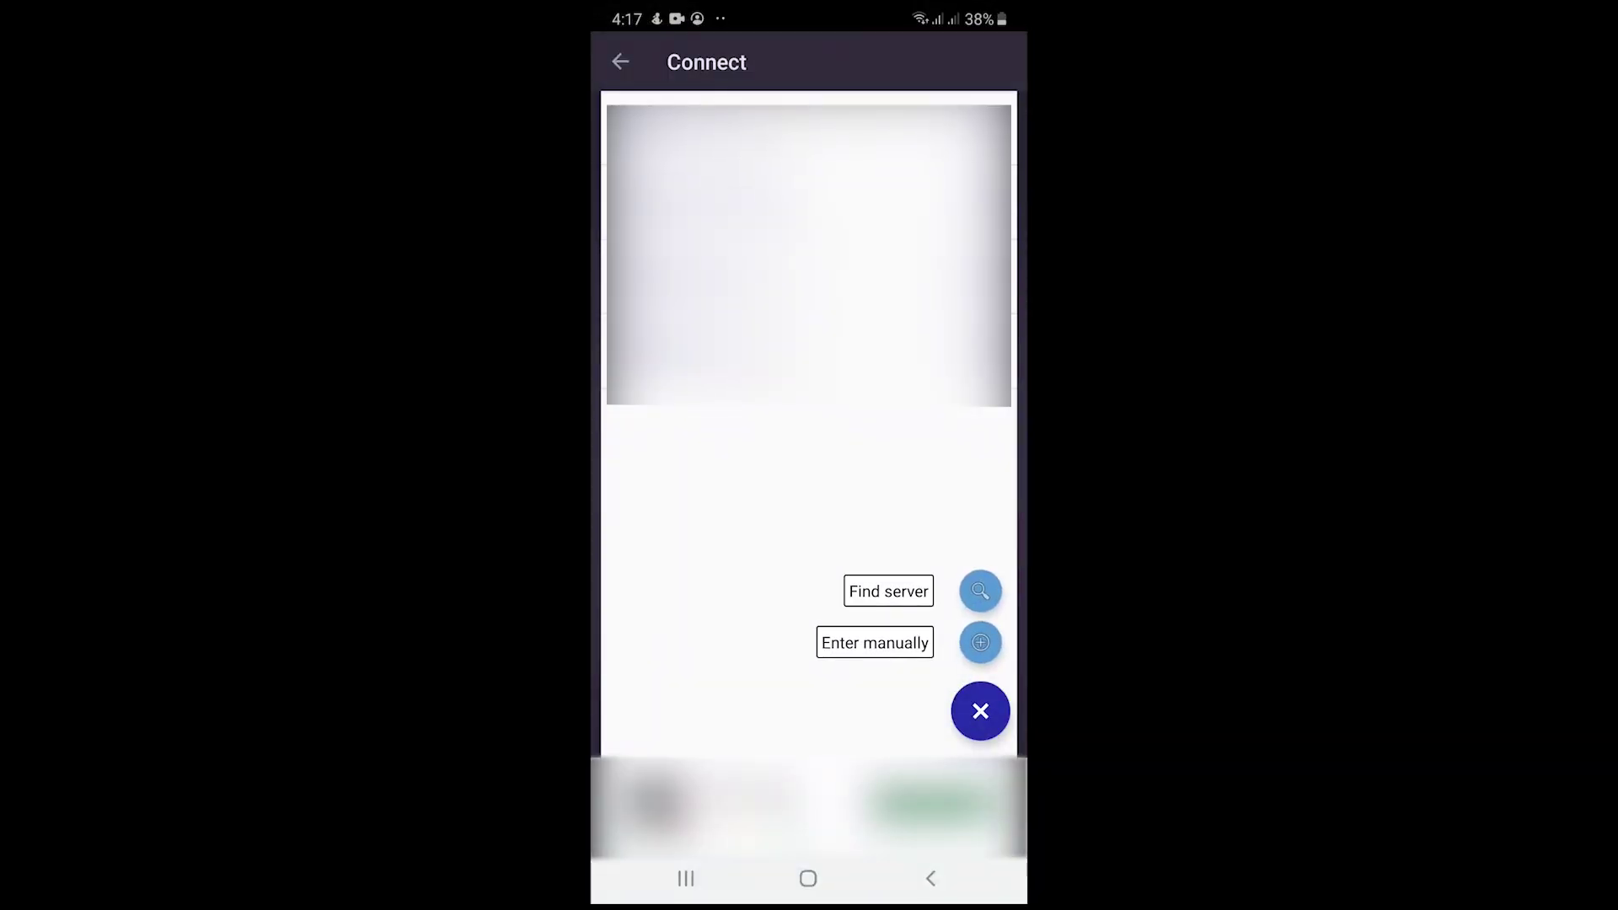
click(980, 642)
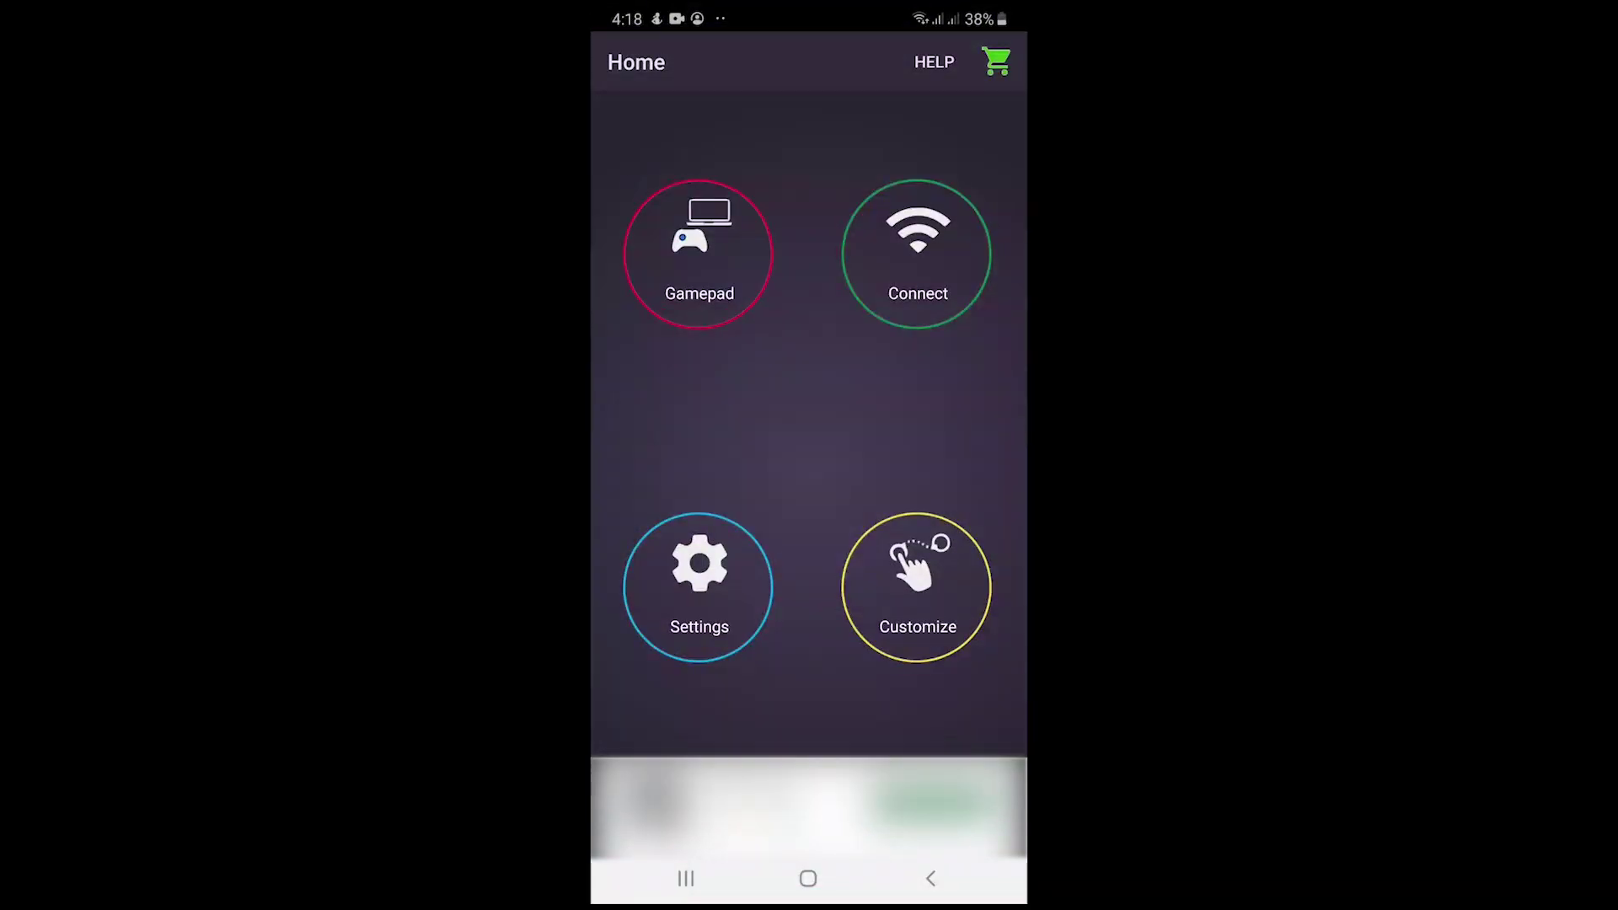
click(699, 253)
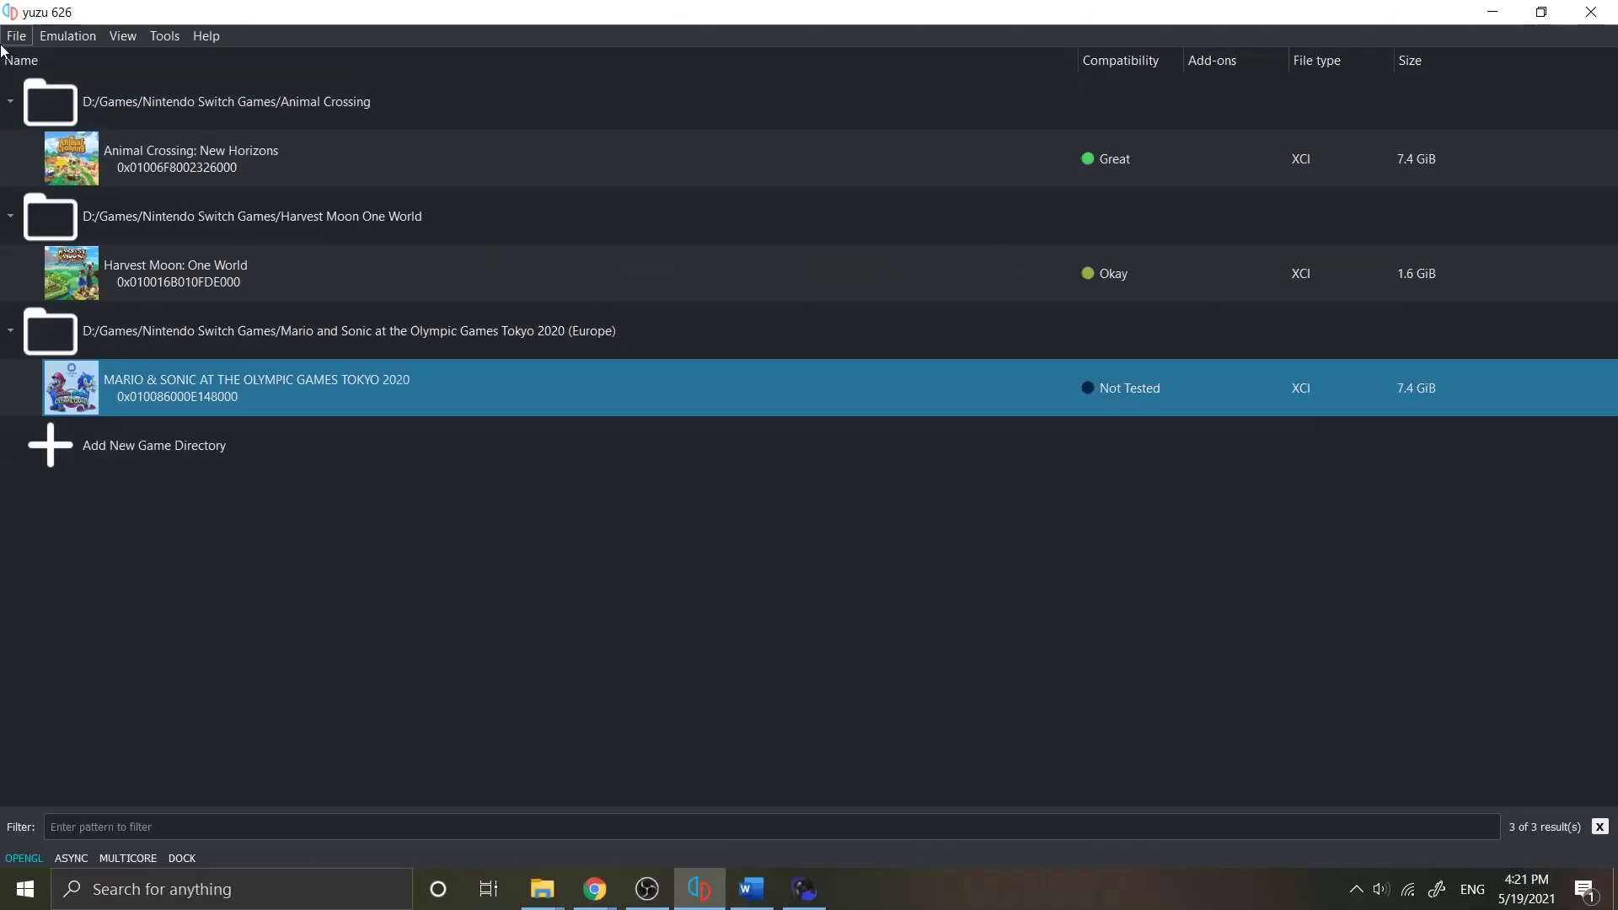
Step: Switch to yuzu, open the Controls configuration and enable the connected controller for Player 1
click(73, 37)
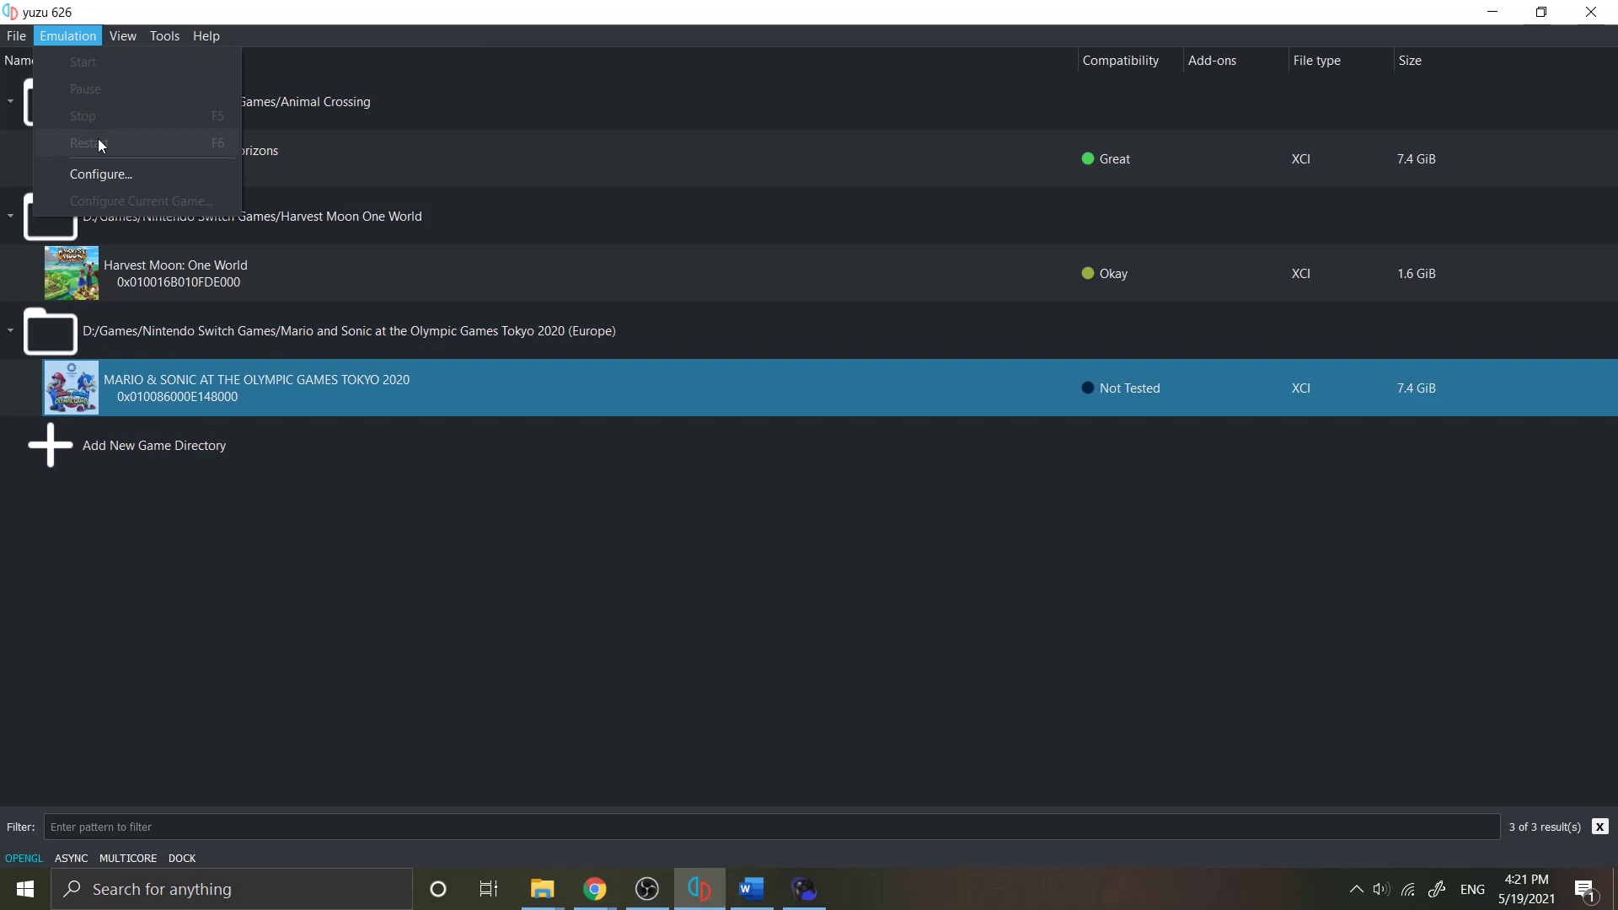
click(136, 175)
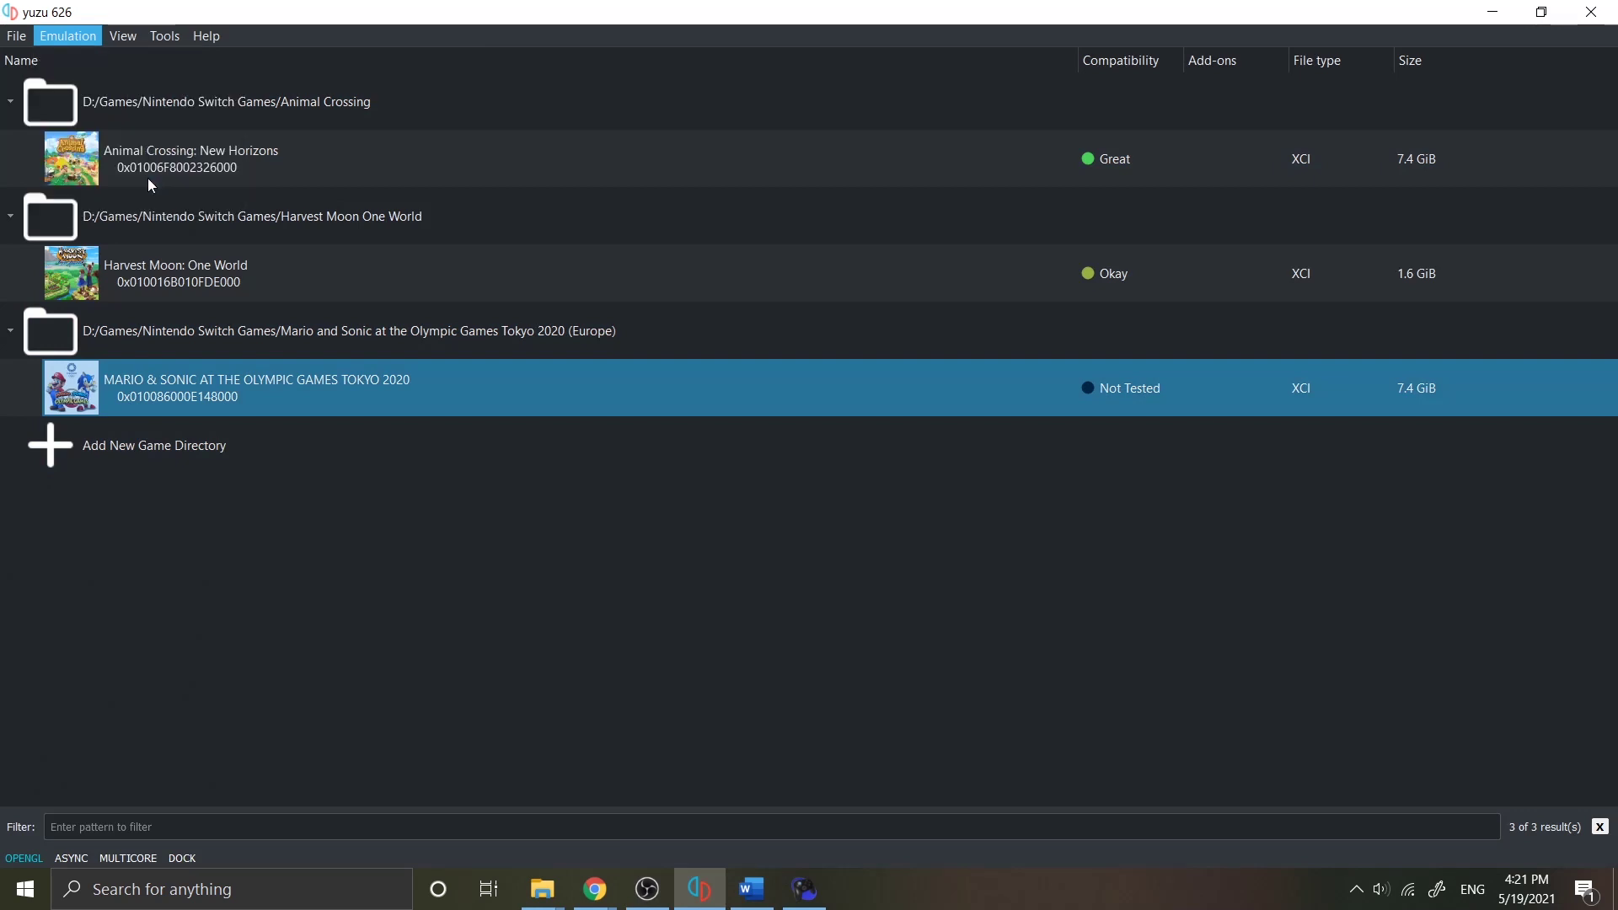
click(425, 259)
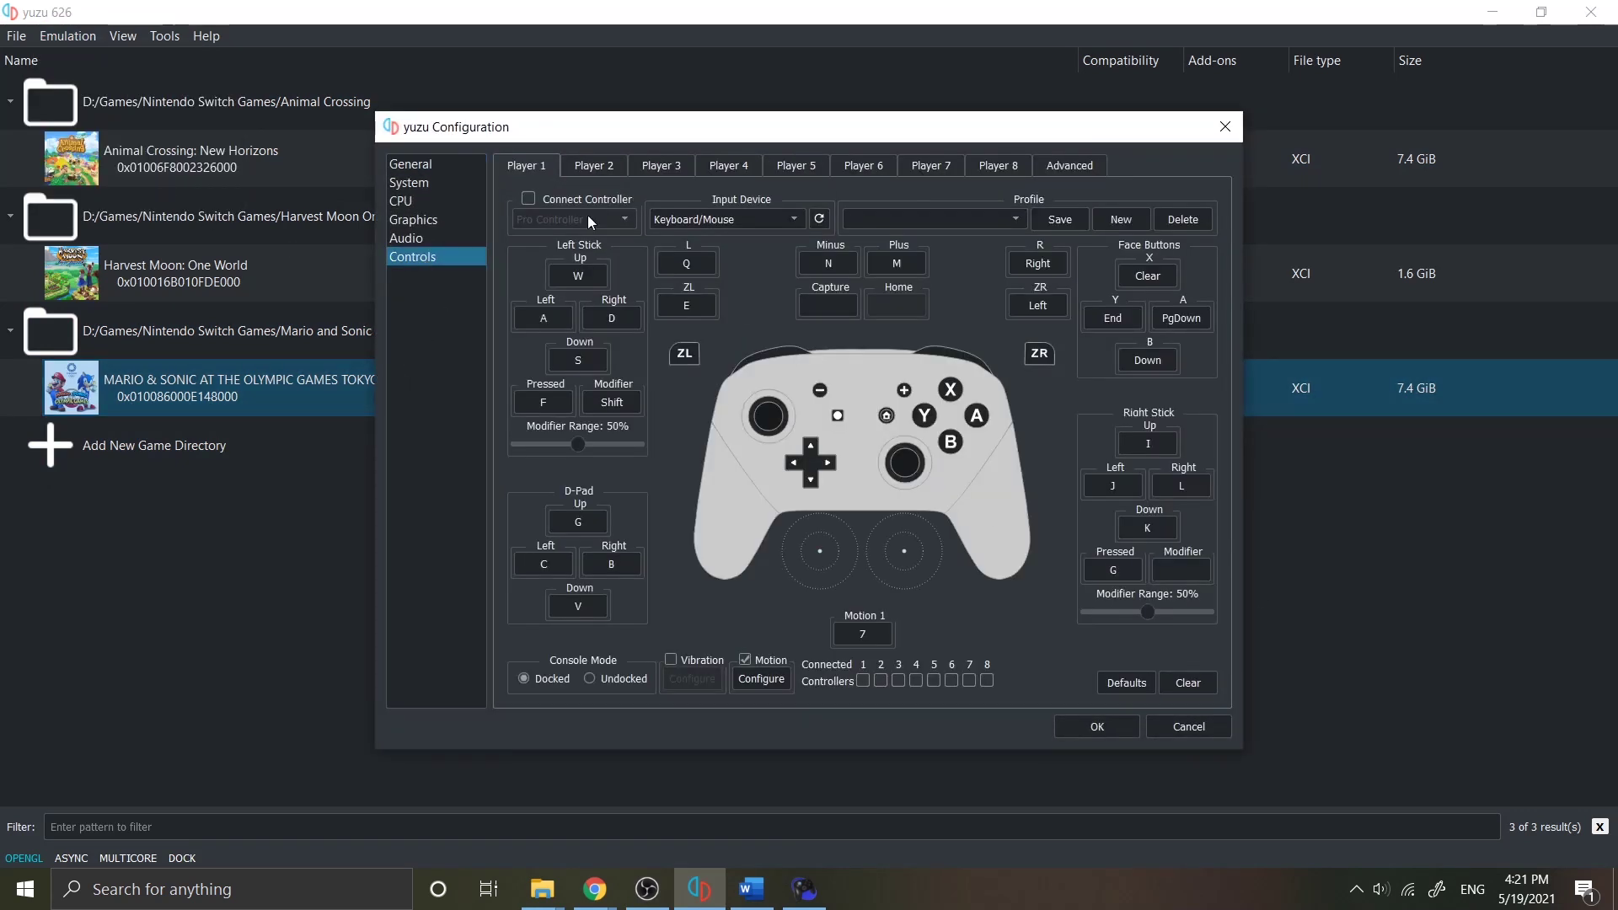
click(534, 201)
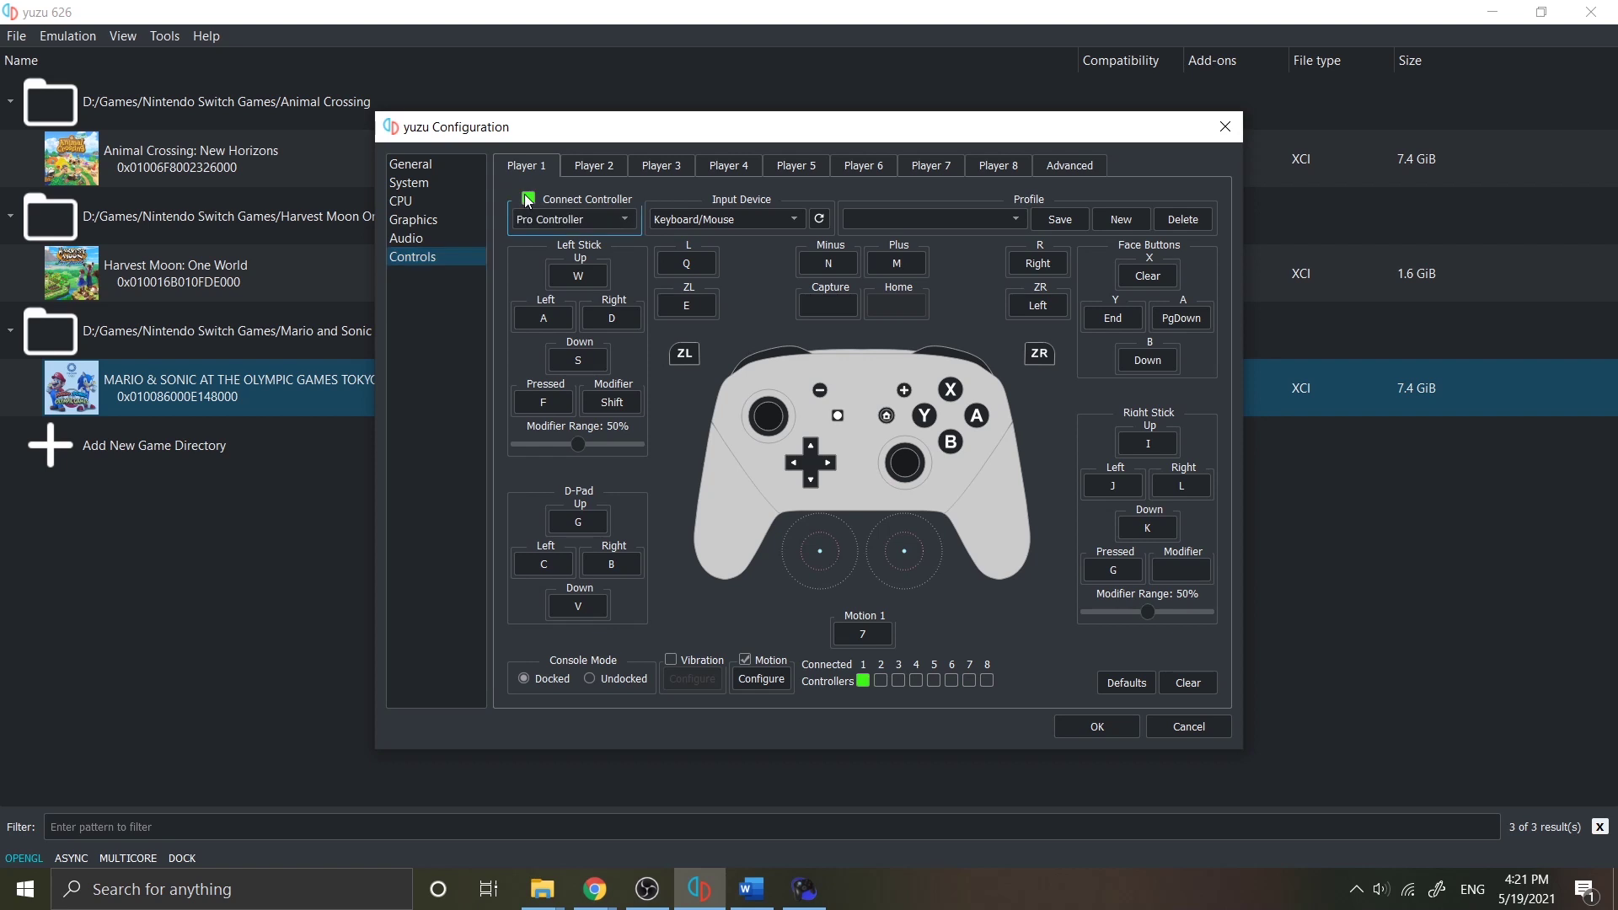
Step: Move the DroidJoy Server window aside and set Player 1's input device to XBox 360 Controller 0
click(772, 223)
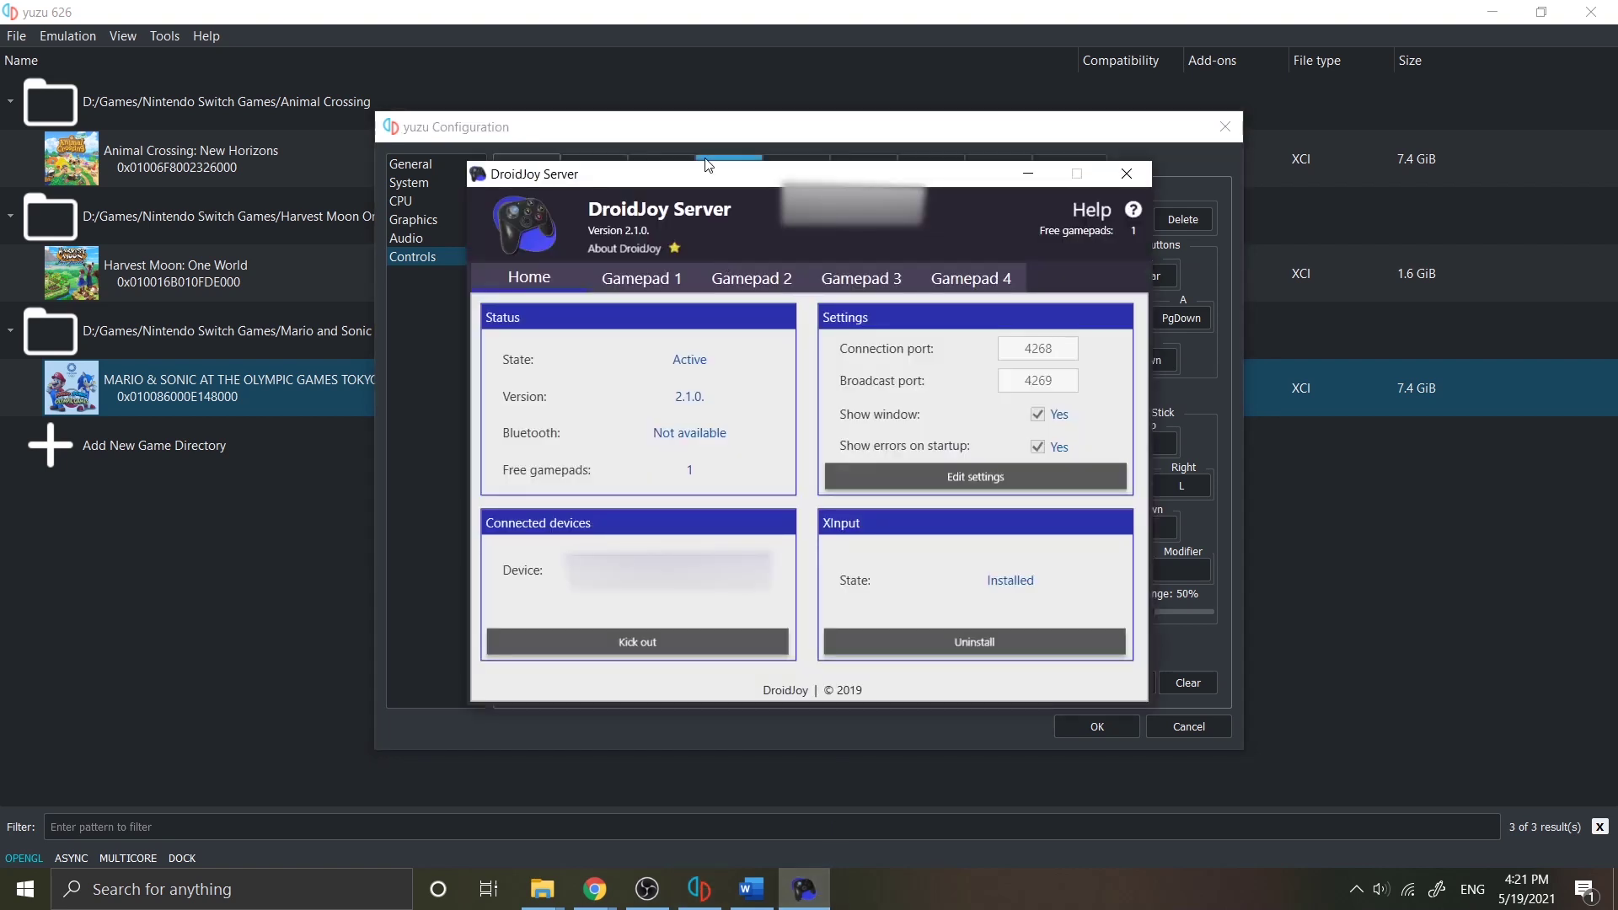
drag(712, 173, 1105, 185)
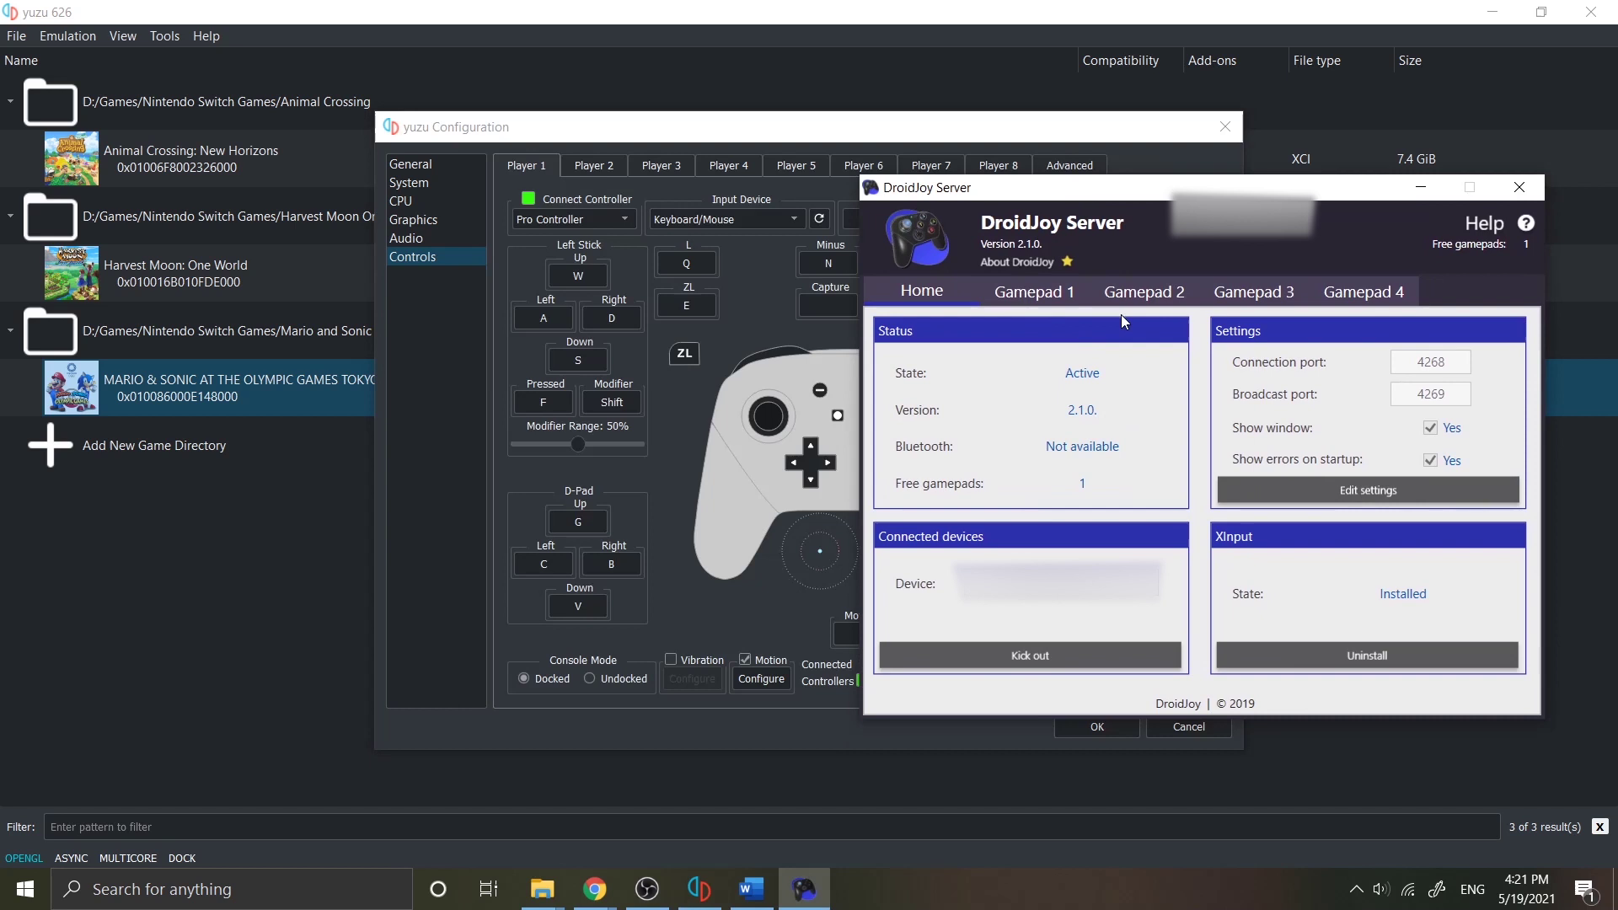
click(737, 226)
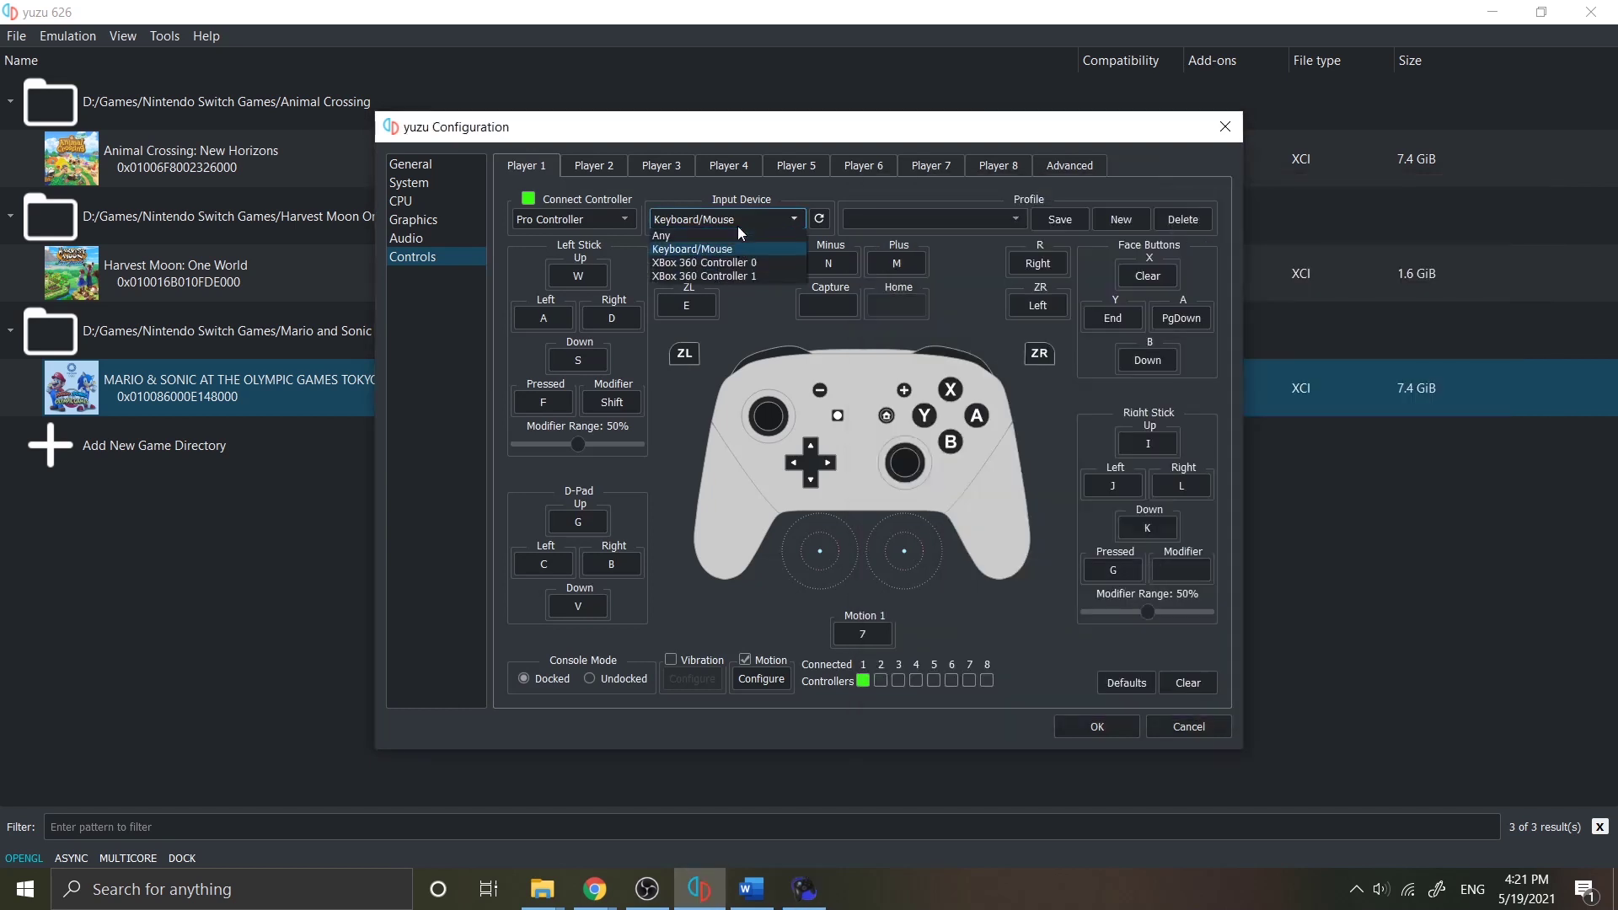
click(745, 265)
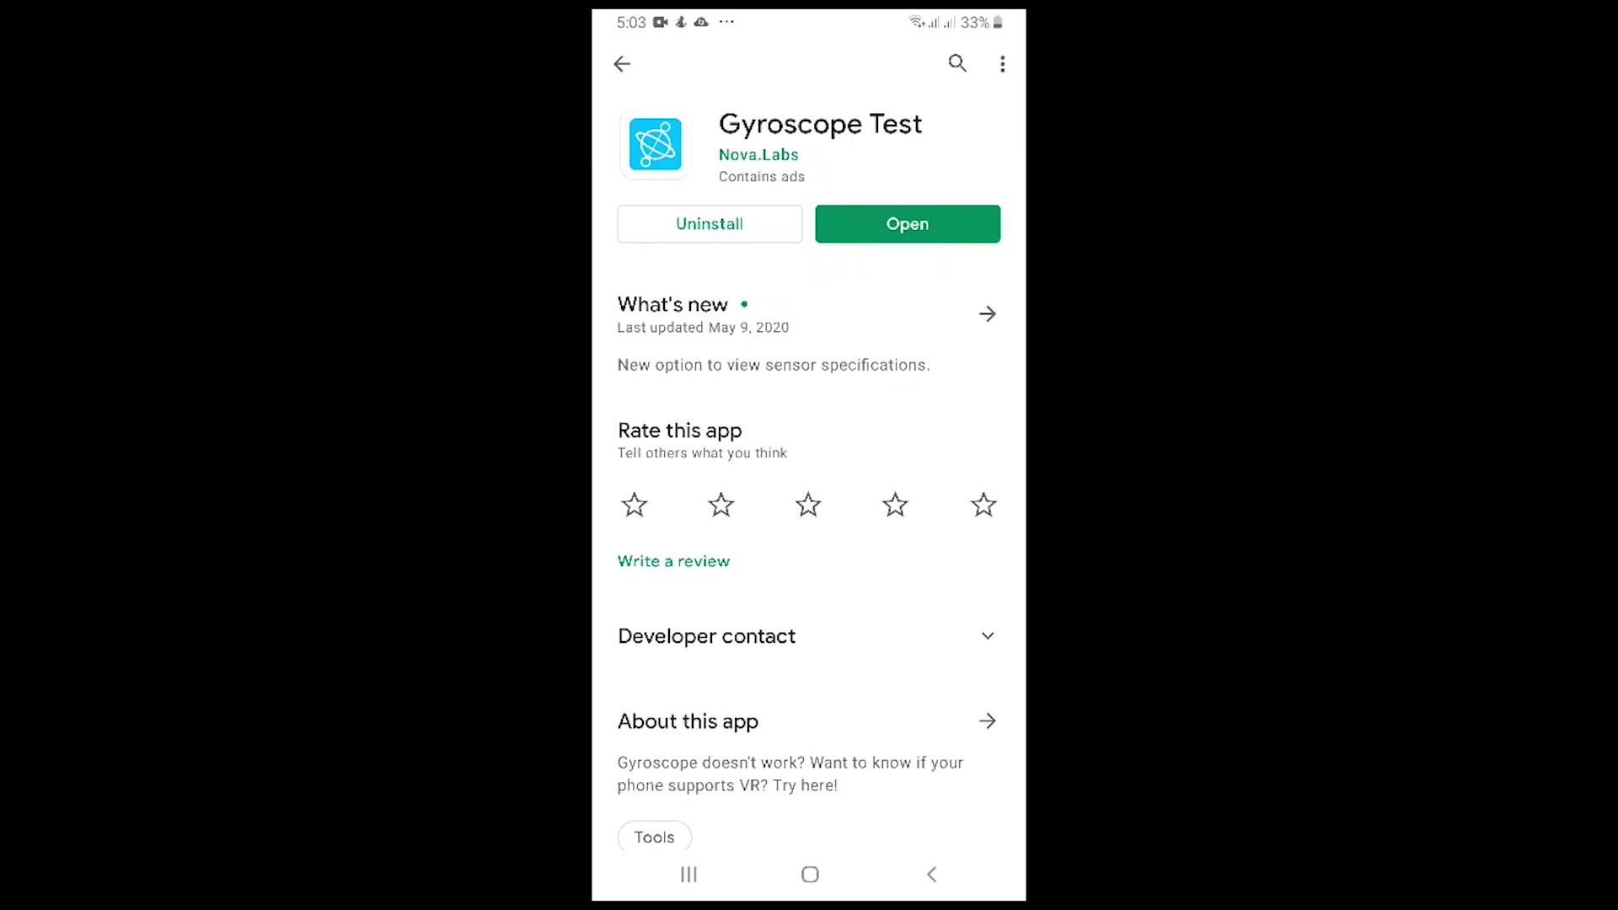
Step: Open the Gyroscope Test app on the phone to check its gyroscope sensor
click(908, 223)
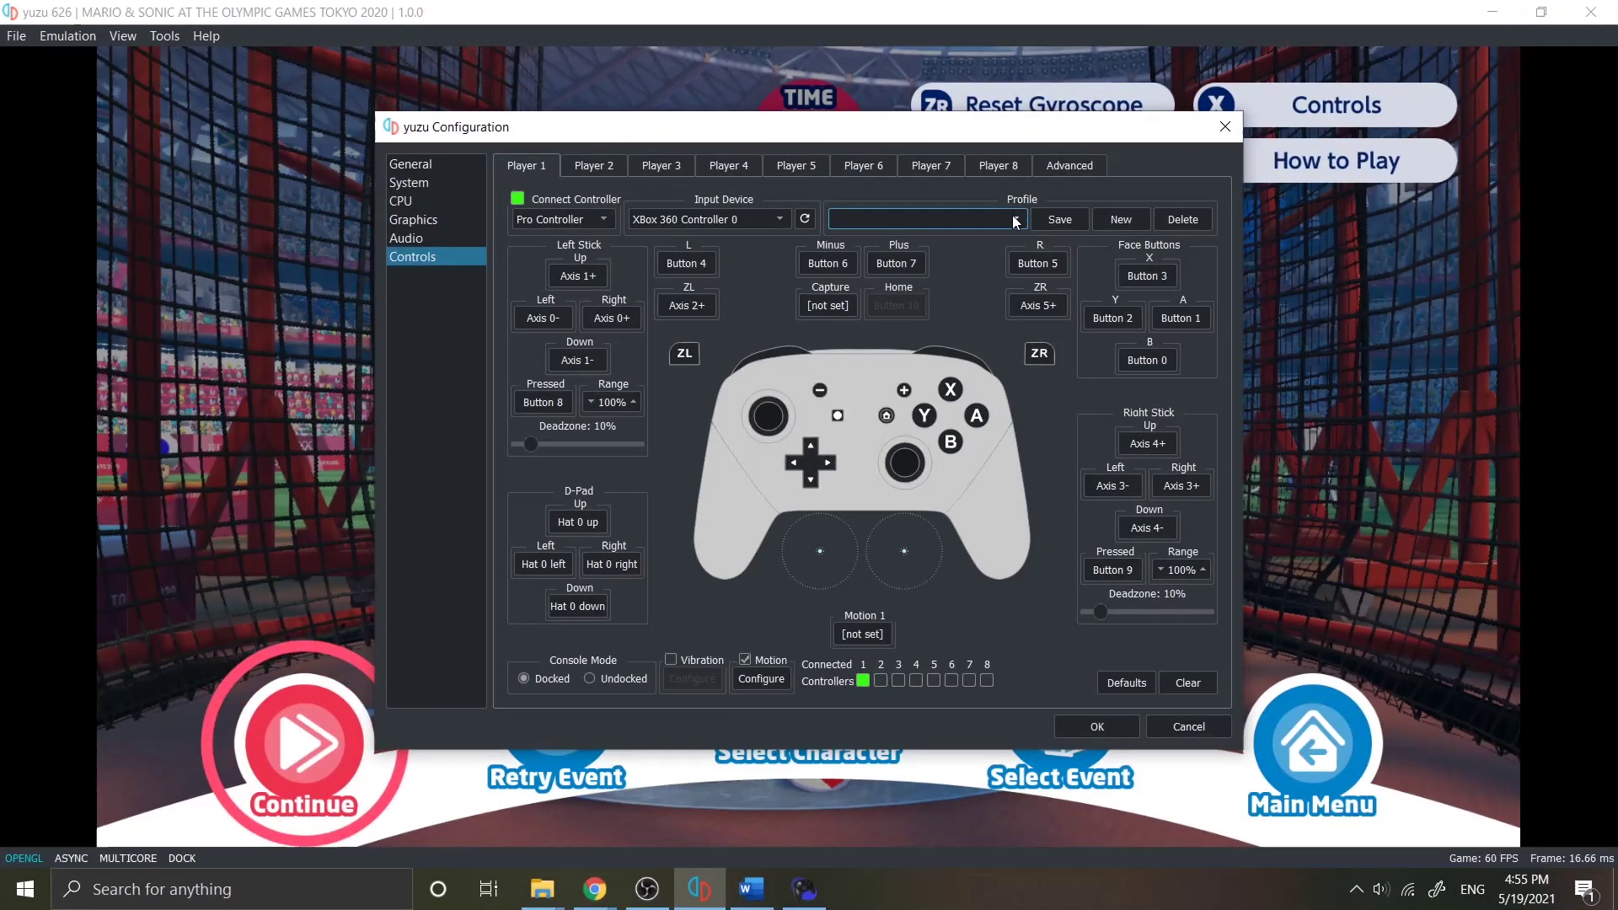
Step: From yuzu's motion configuration, open the CemuhookUDP help, follow its padudpserver link and find the Android MotionSource server instructions
click(761, 679)
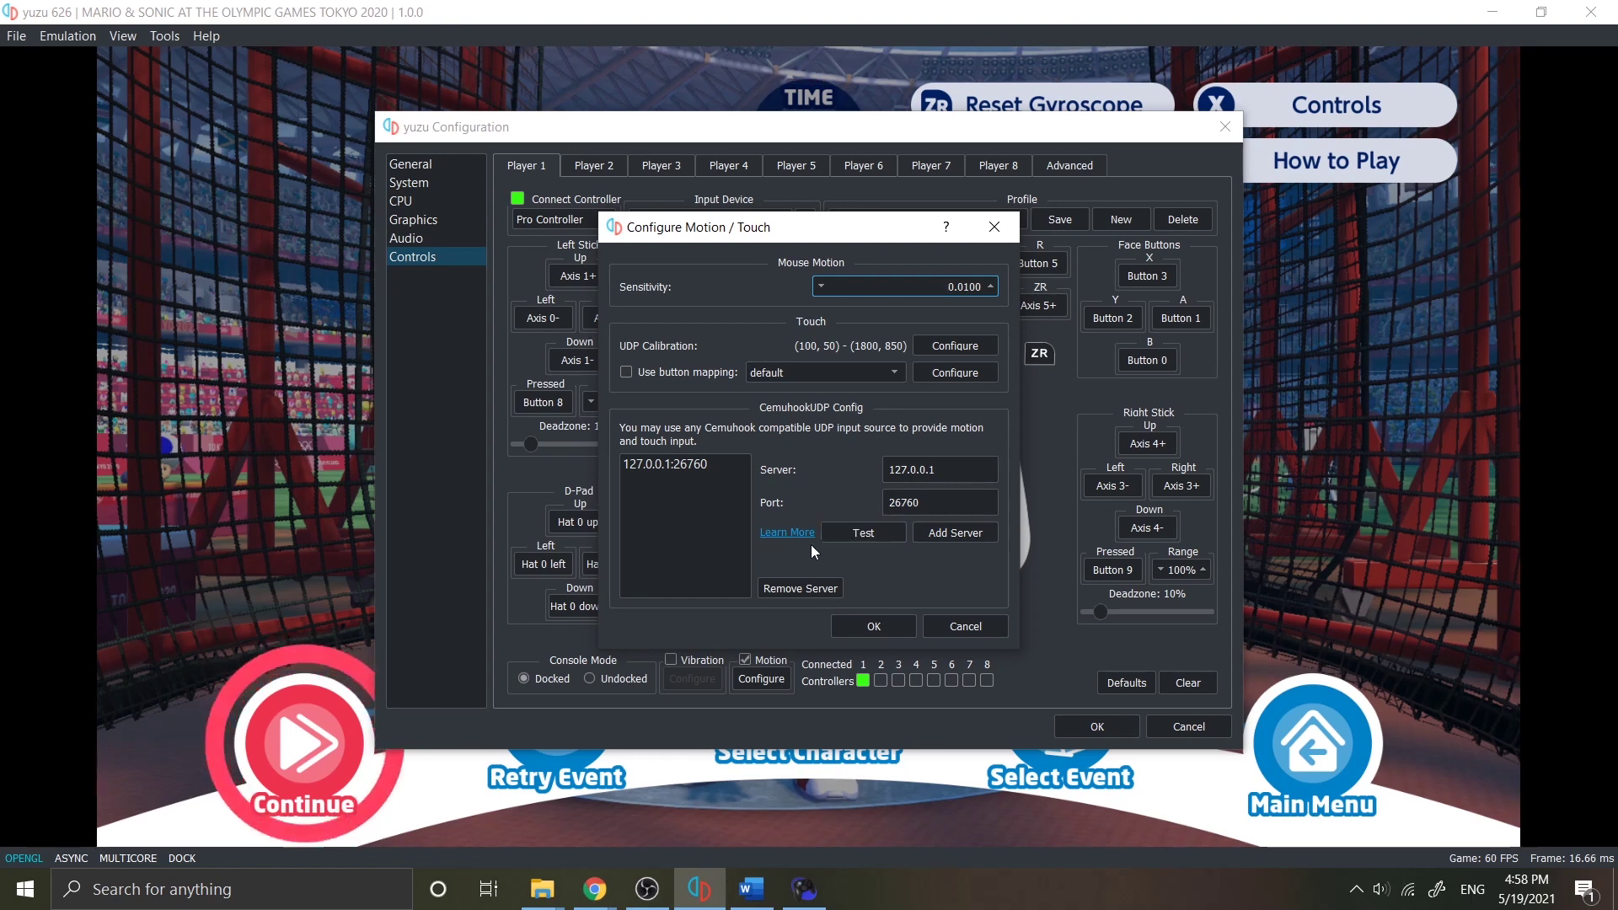
click(788, 532)
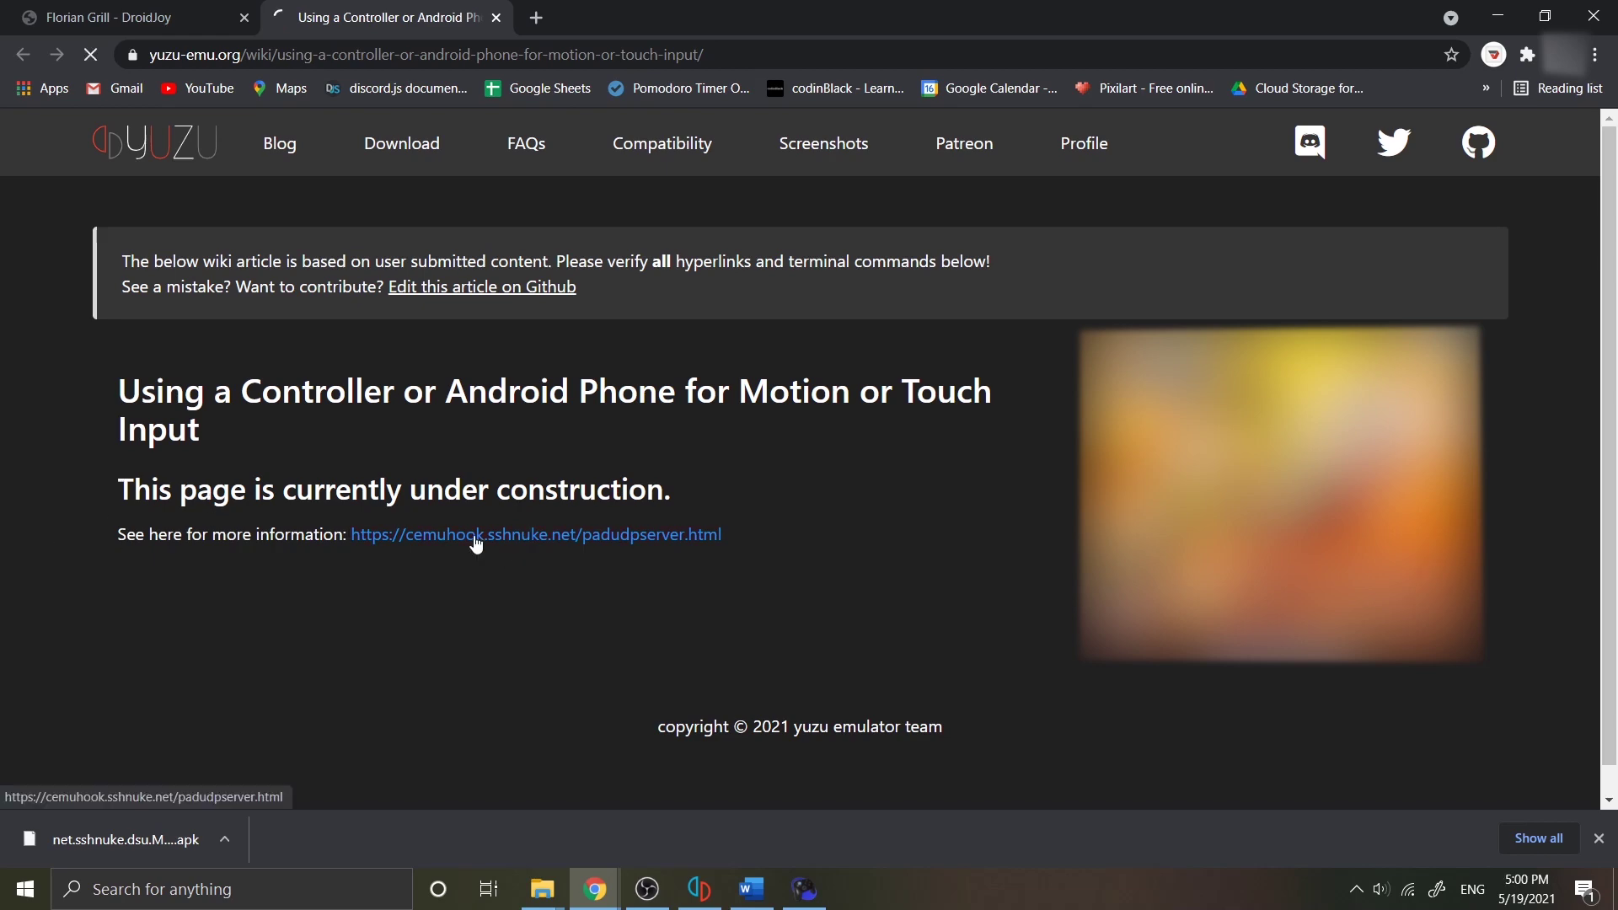
click(473, 540)
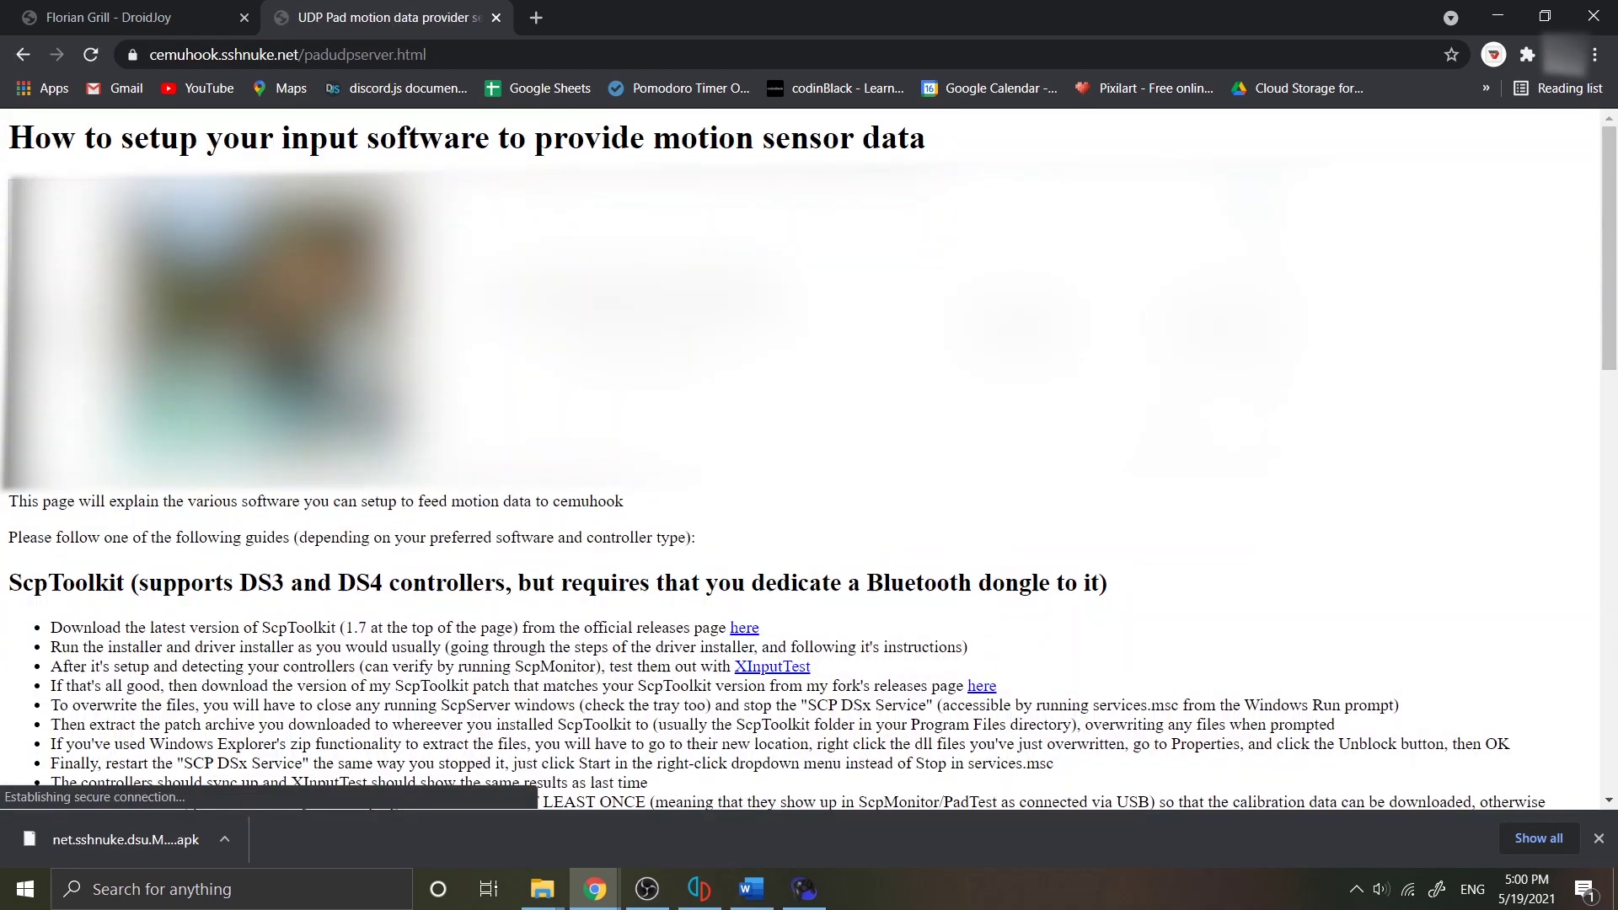
scroll(998, 487, down, 15)
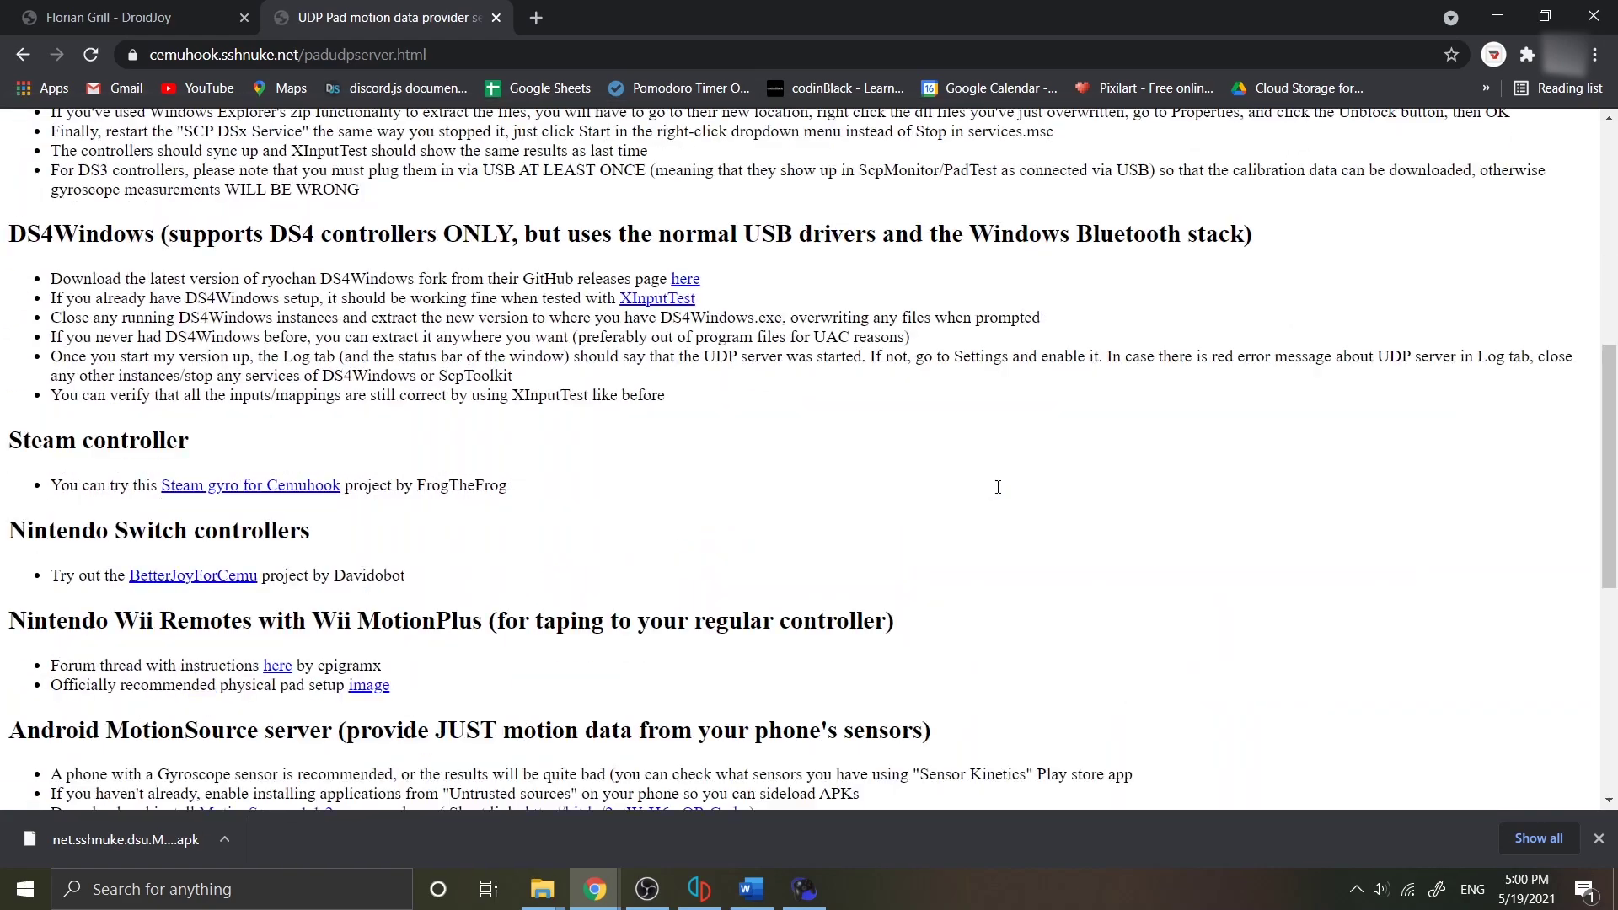
scroll(997, 487, up, 3)
scroll(998, 487, down, 3)
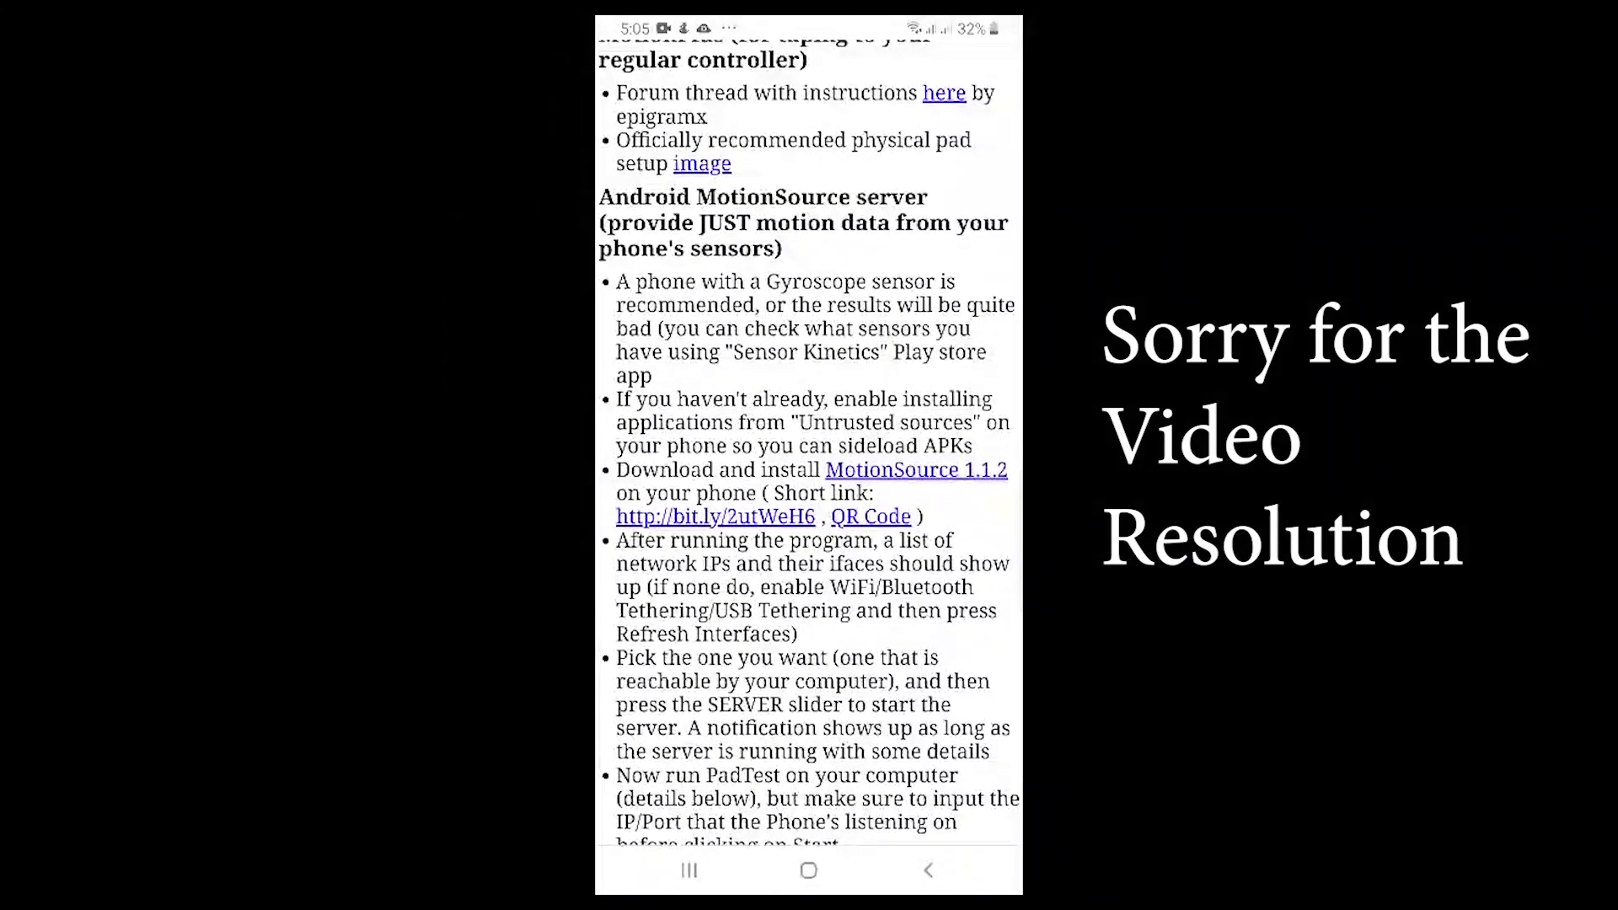
Step: Review the MotionSource server instructions on the phone, and open the connected Wi-Fi network's details to look up the phone's IP address
scroll(809, 455, down, 1)
scroll(809, 455, down, 5)
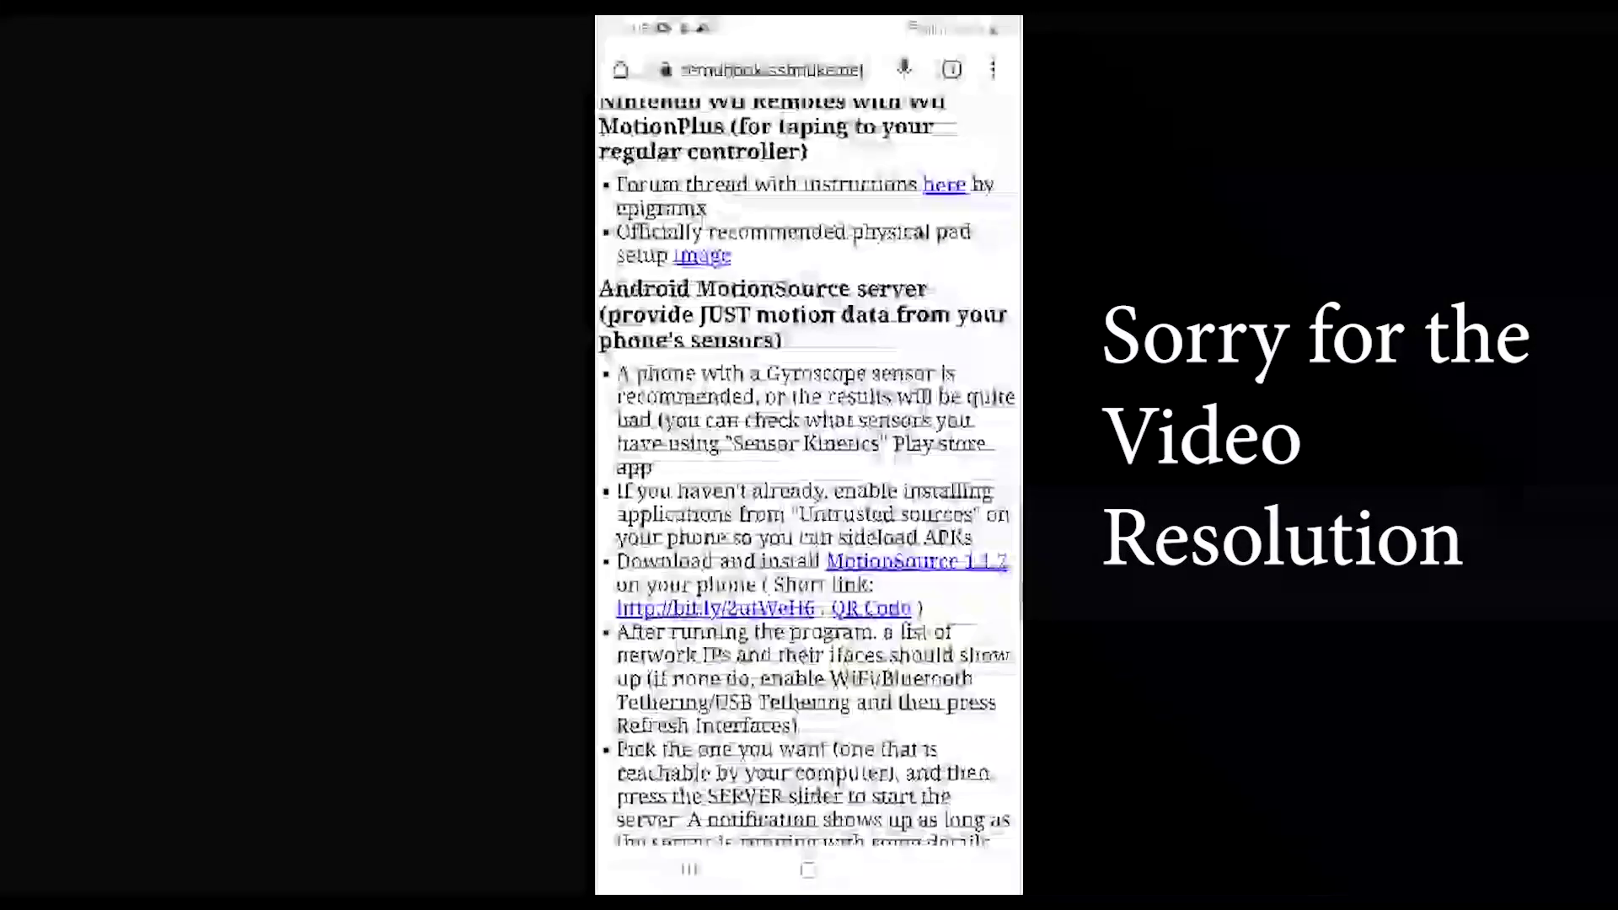
scroll(809, 455, down, 5)
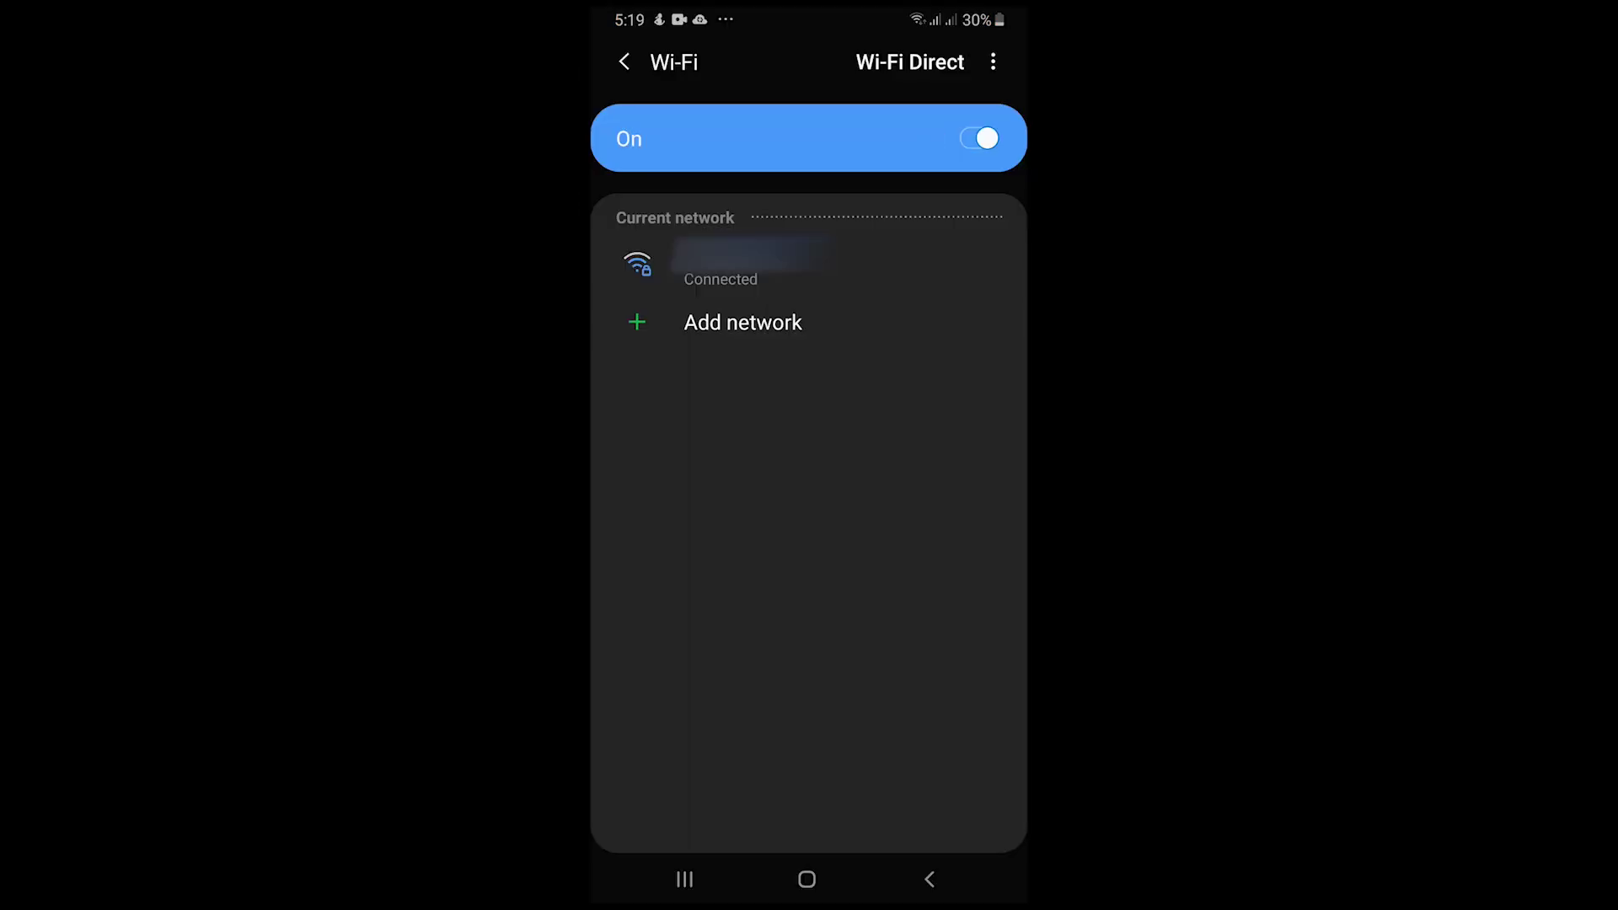
click(742, 264)
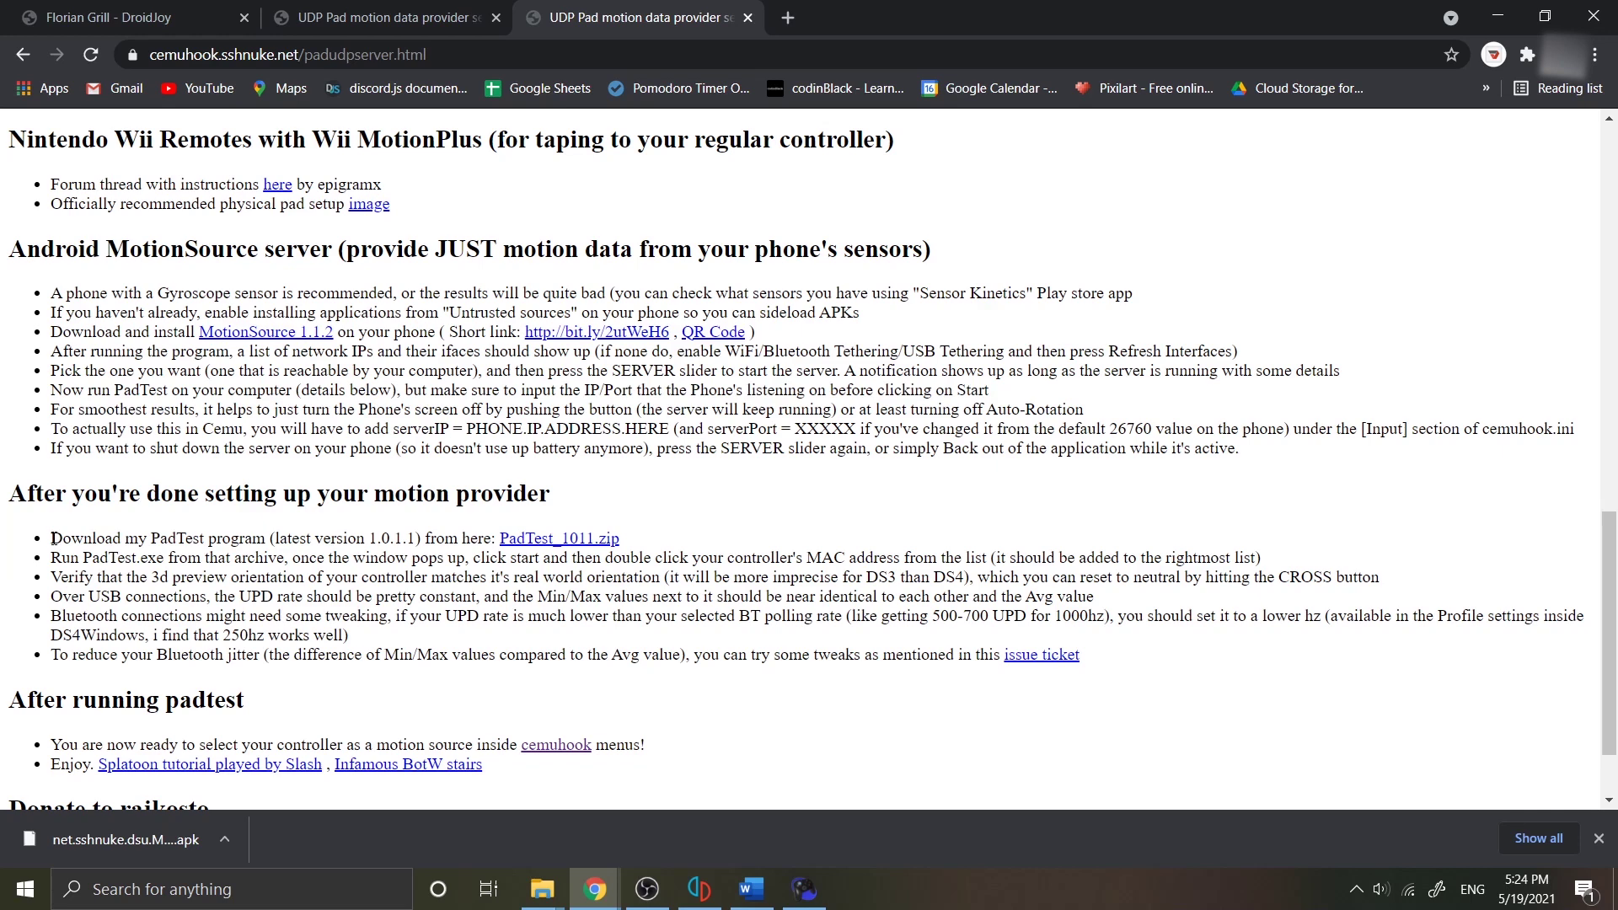
Step: Locate the PadTest program download on the padudpserver page, and run PadTest.exe from the PadTest_1011 folder
drag(50, 538, 496, 529)
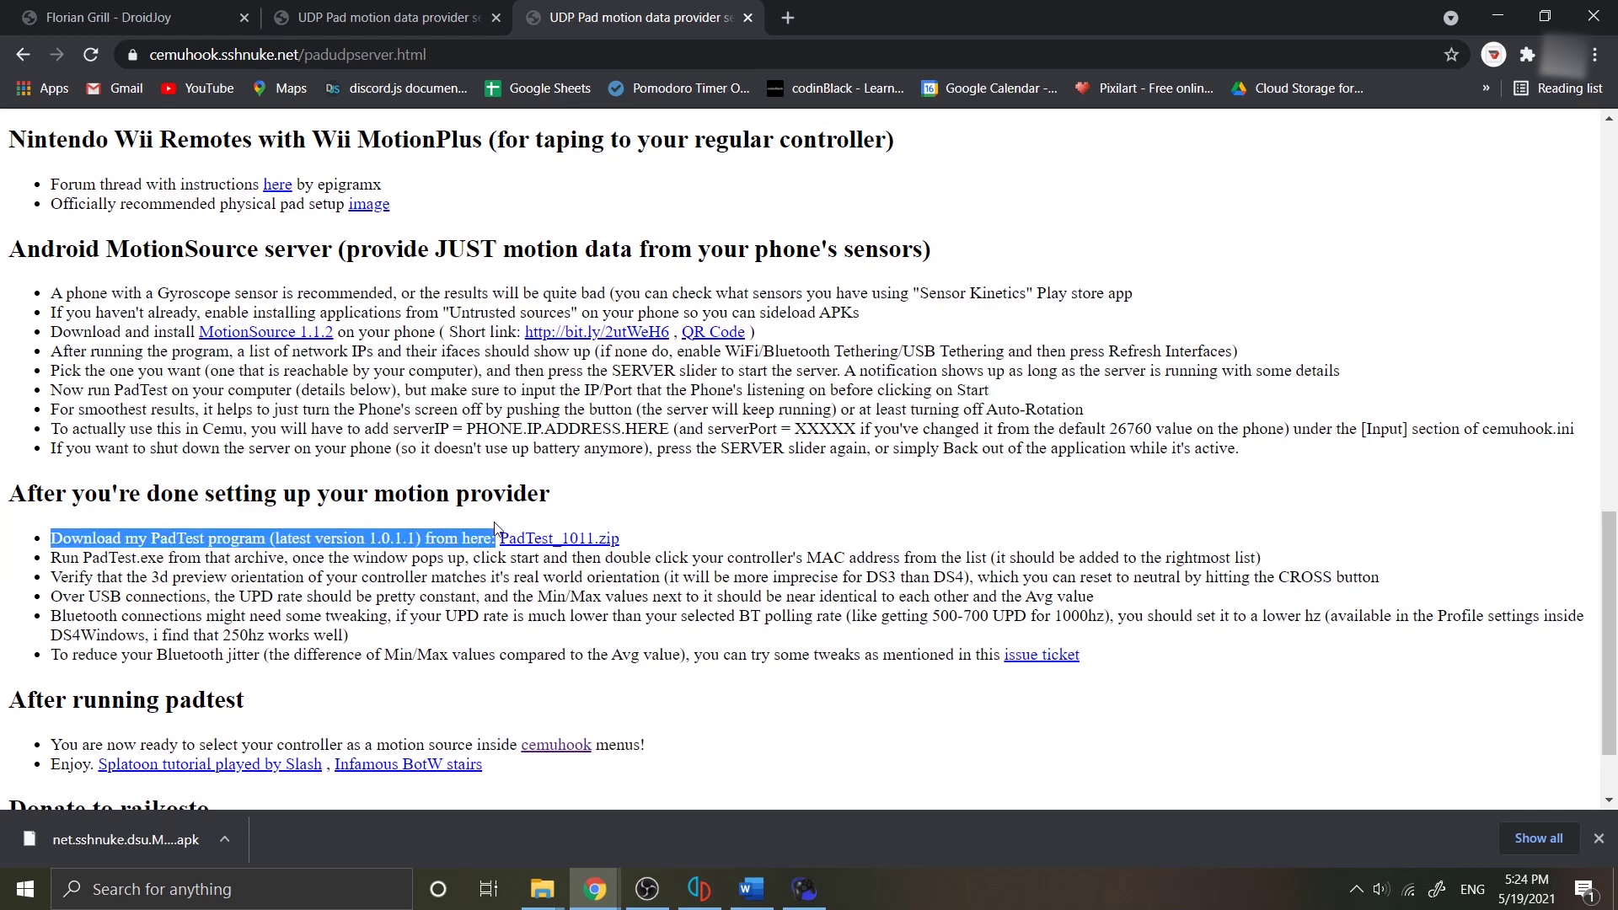
click(501, 536)
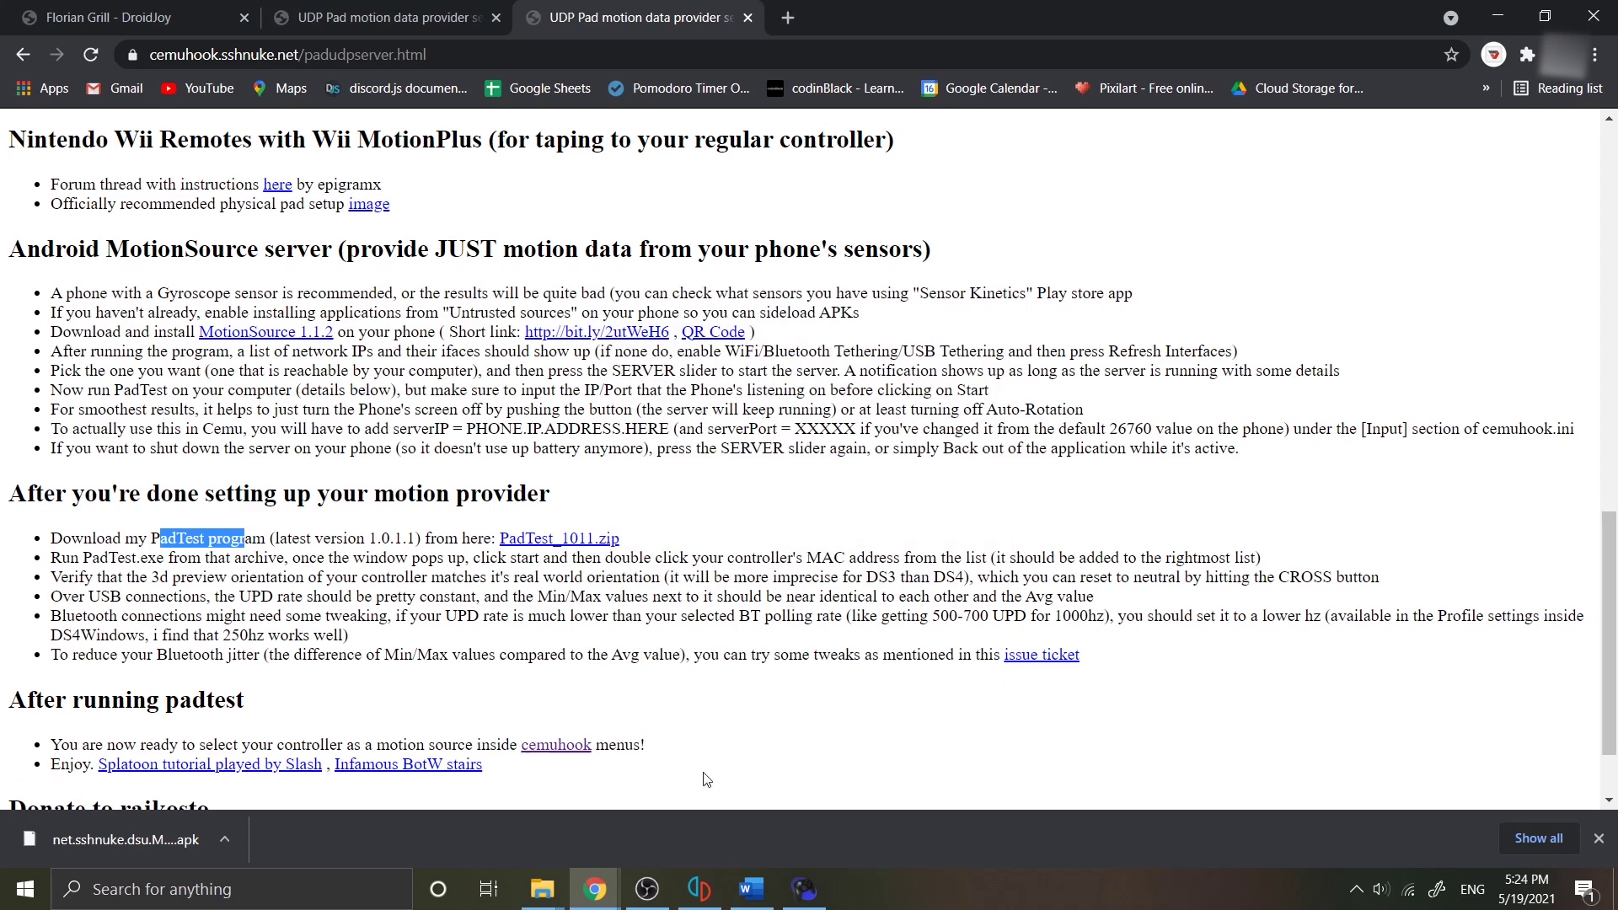
mouse_move(549, 905)
click(425, 797)
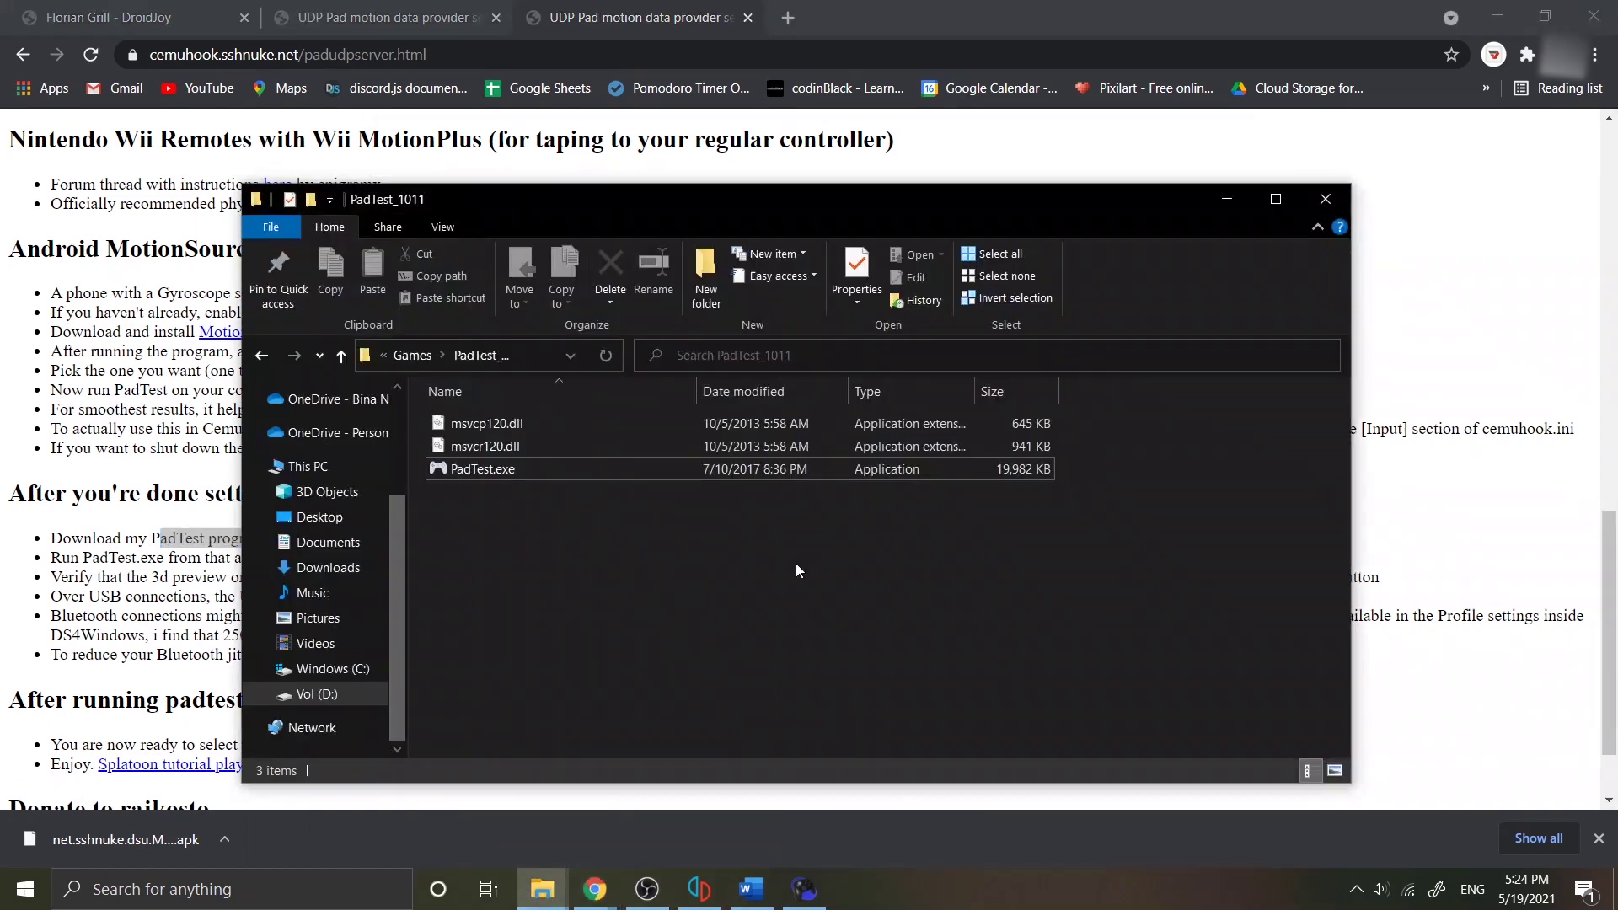
double_click(543, 463)
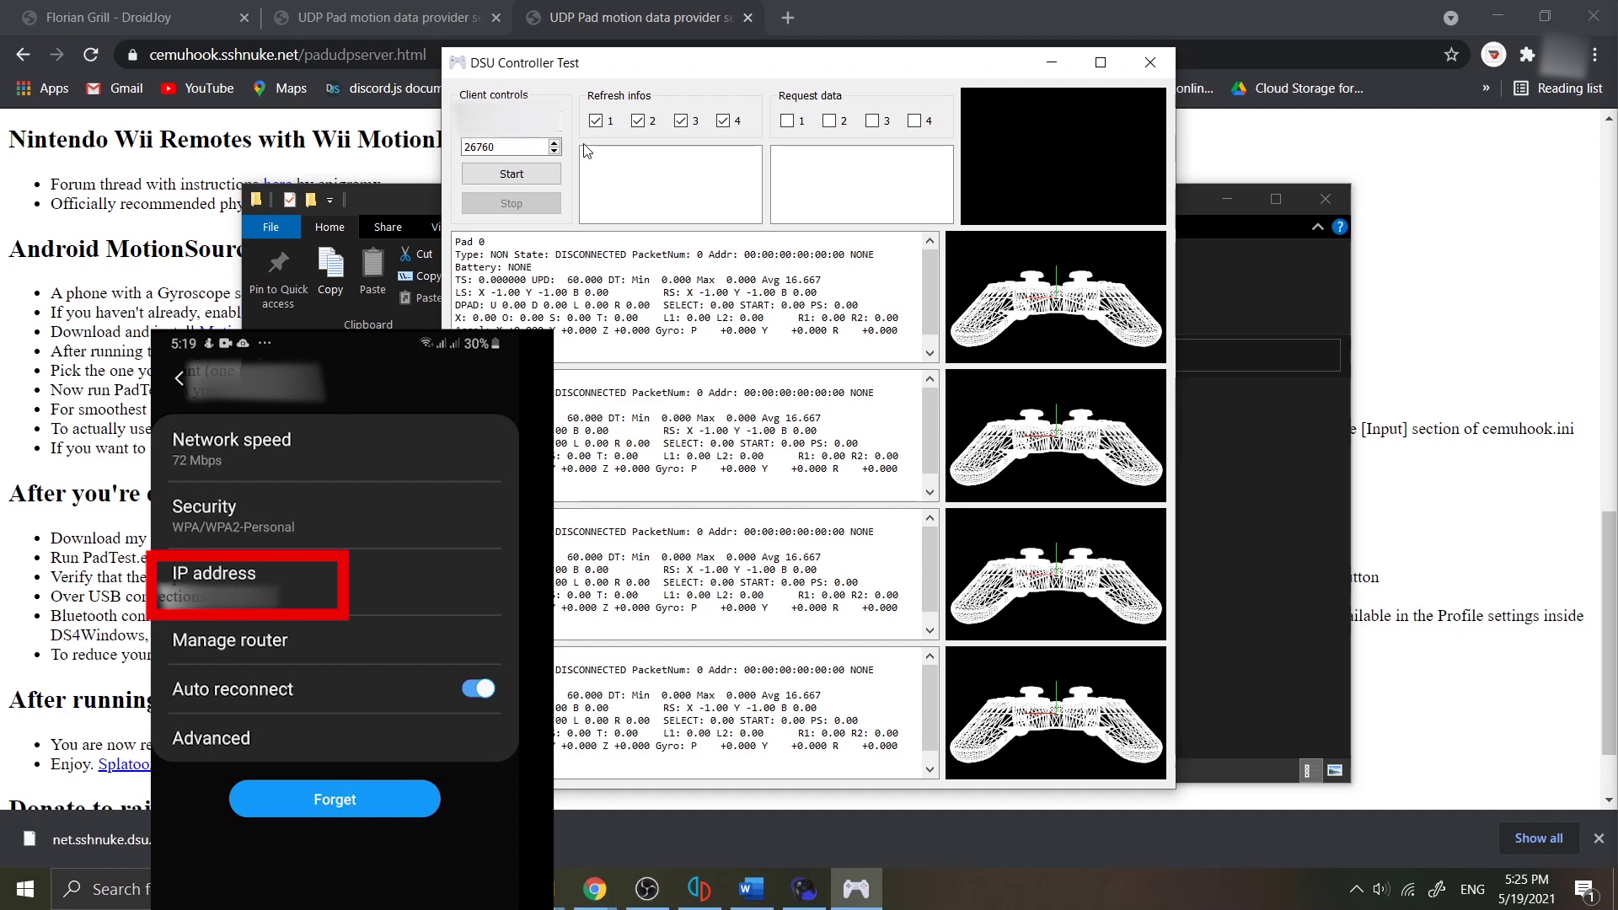
Step: Set the DSU Controller Test port to 4268, the DroidJoy Server connection port, and start the client
double_click(518, 145)
text(26)
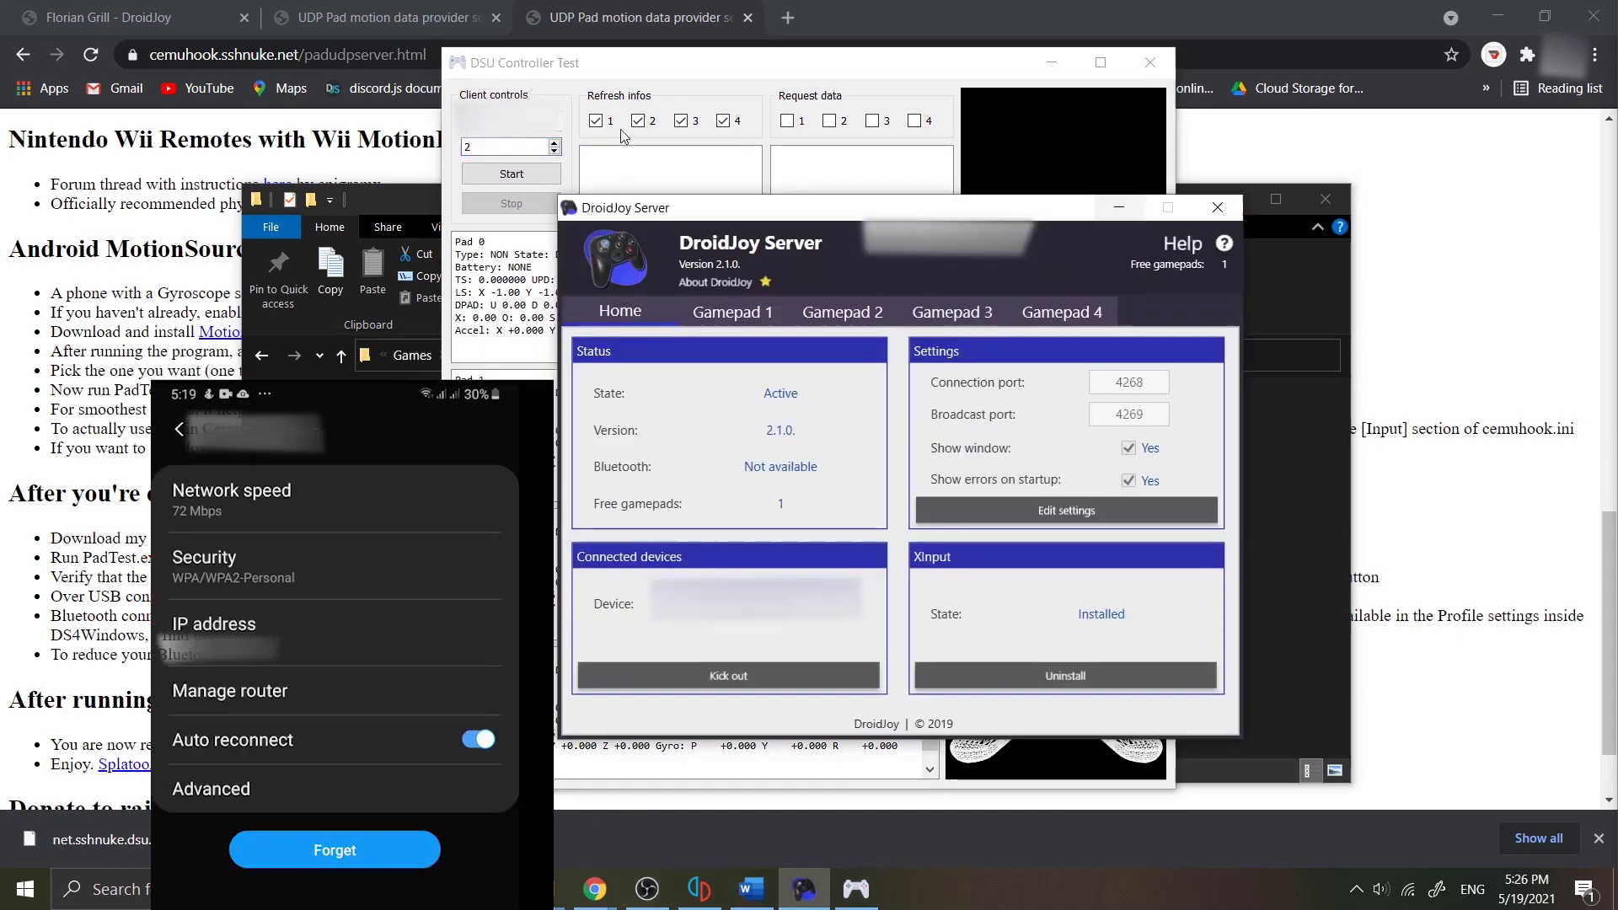
double_click(517, 144)
text(4268)
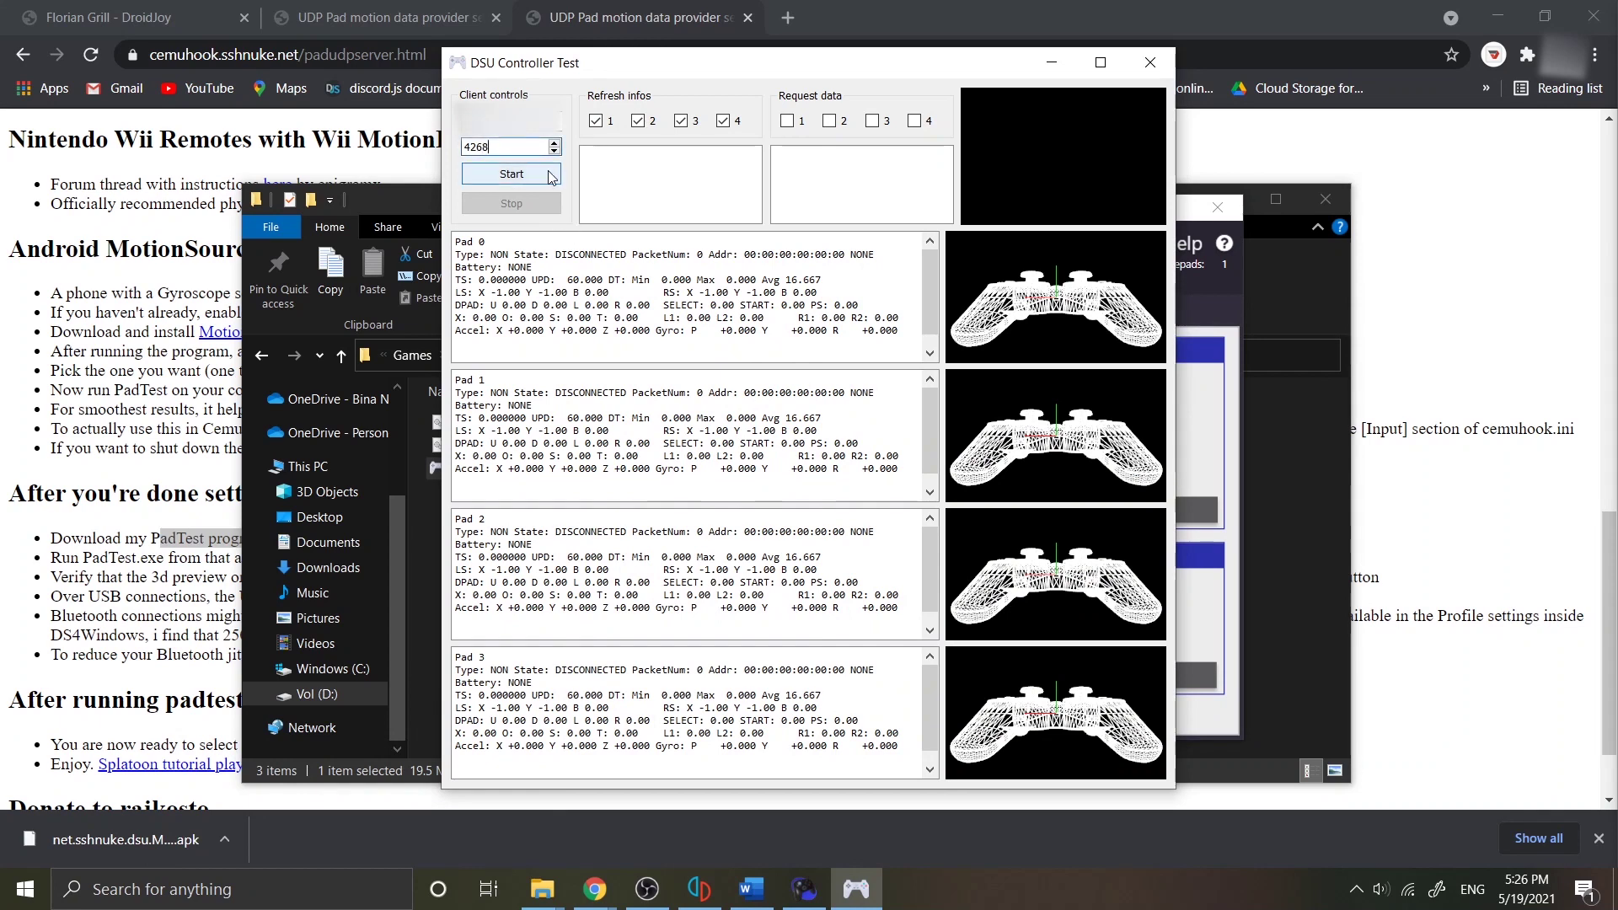
click(540, 175)
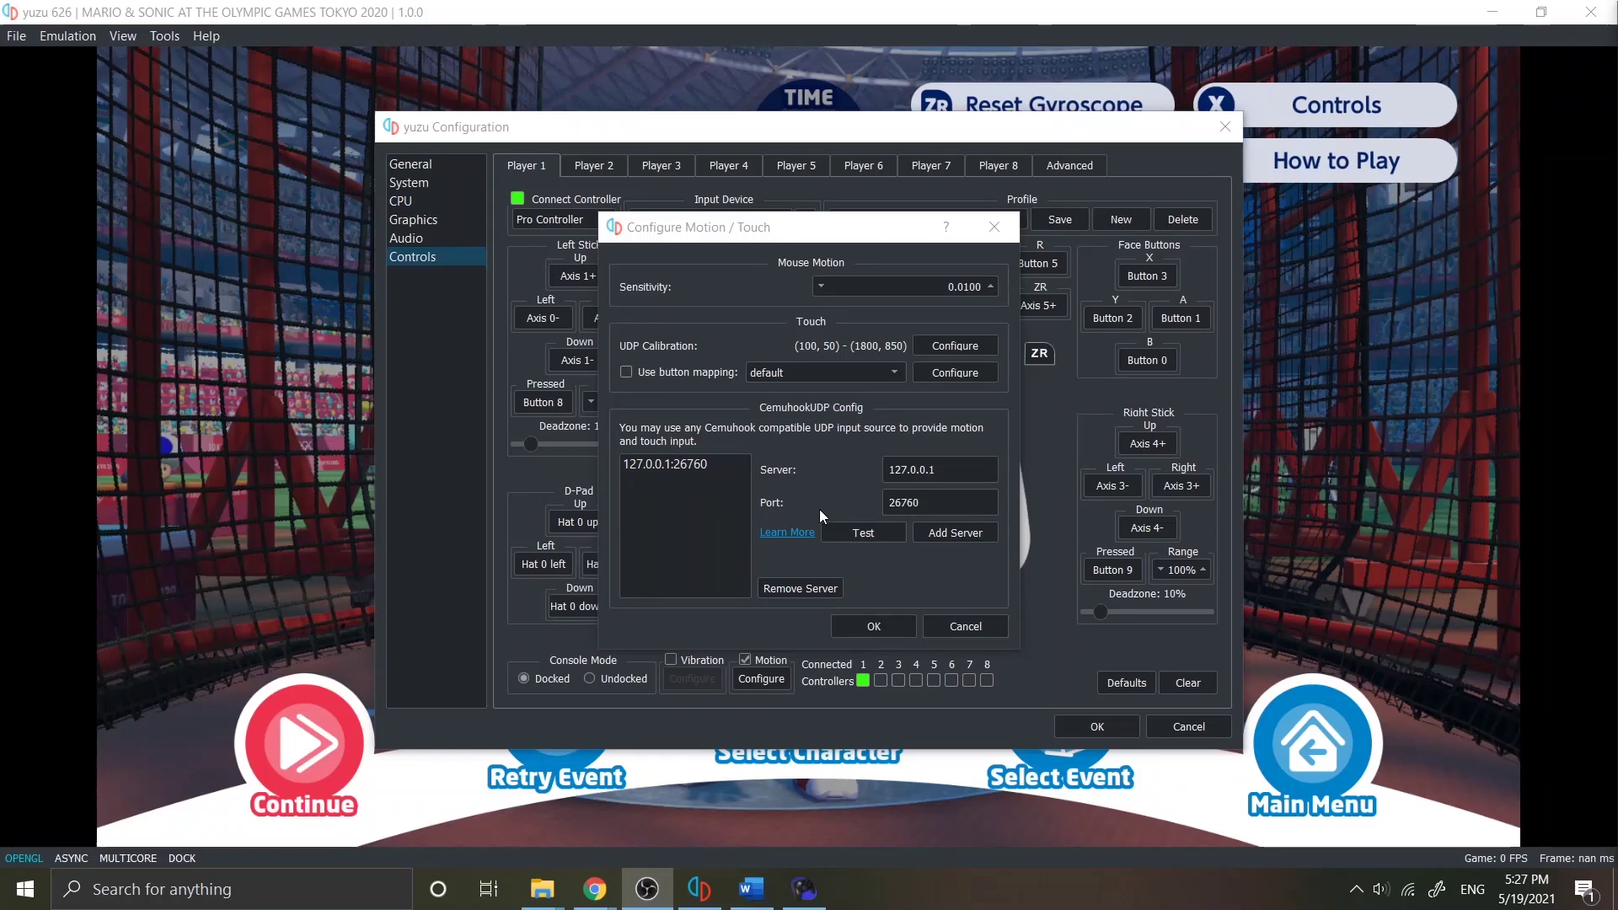
Step: In yuzu's CemuhookUDP configuration, replace the server address with the phone's IP address
click(958, 469)
key(BackSpace)
key(BackSpace)
key(BackSpace)
key(BackSpace)
key(BackSpace)
key(BackSpace)
key(BackSpace)
key(BackSpace)
key(BackSpace)
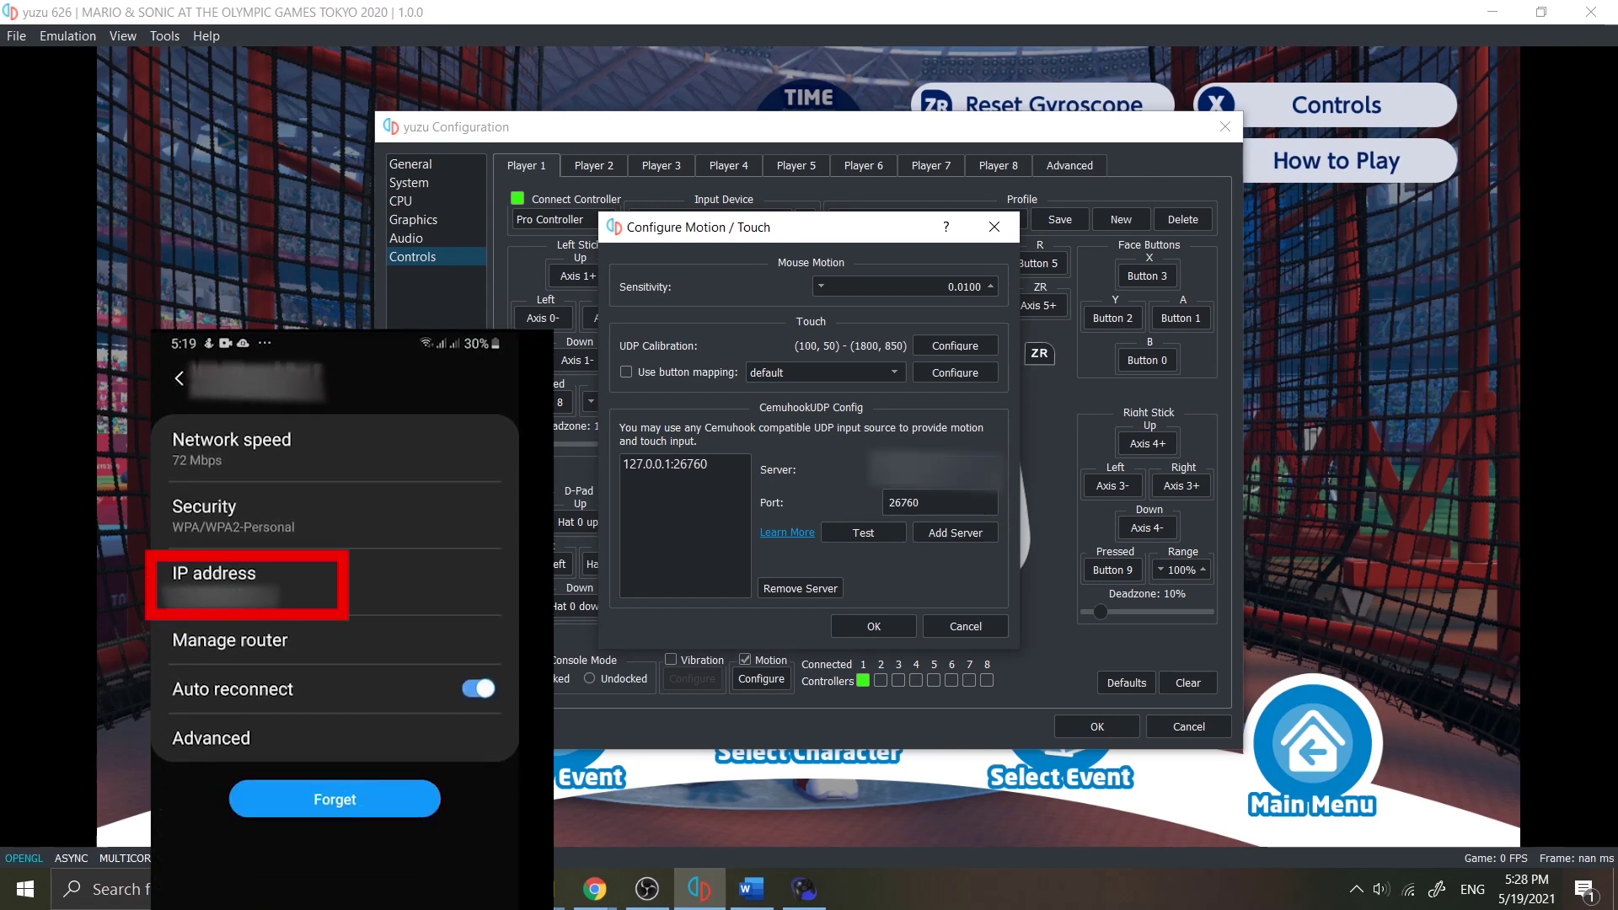
Step: Set the CemuhookUDP port to 4268 and add the phone's server to the server list
click(956, 511)
key(BackSpace)
key(BackSpace)
key(BackSpace)
key(BackSpace)
key(BackSpace)
text(426)
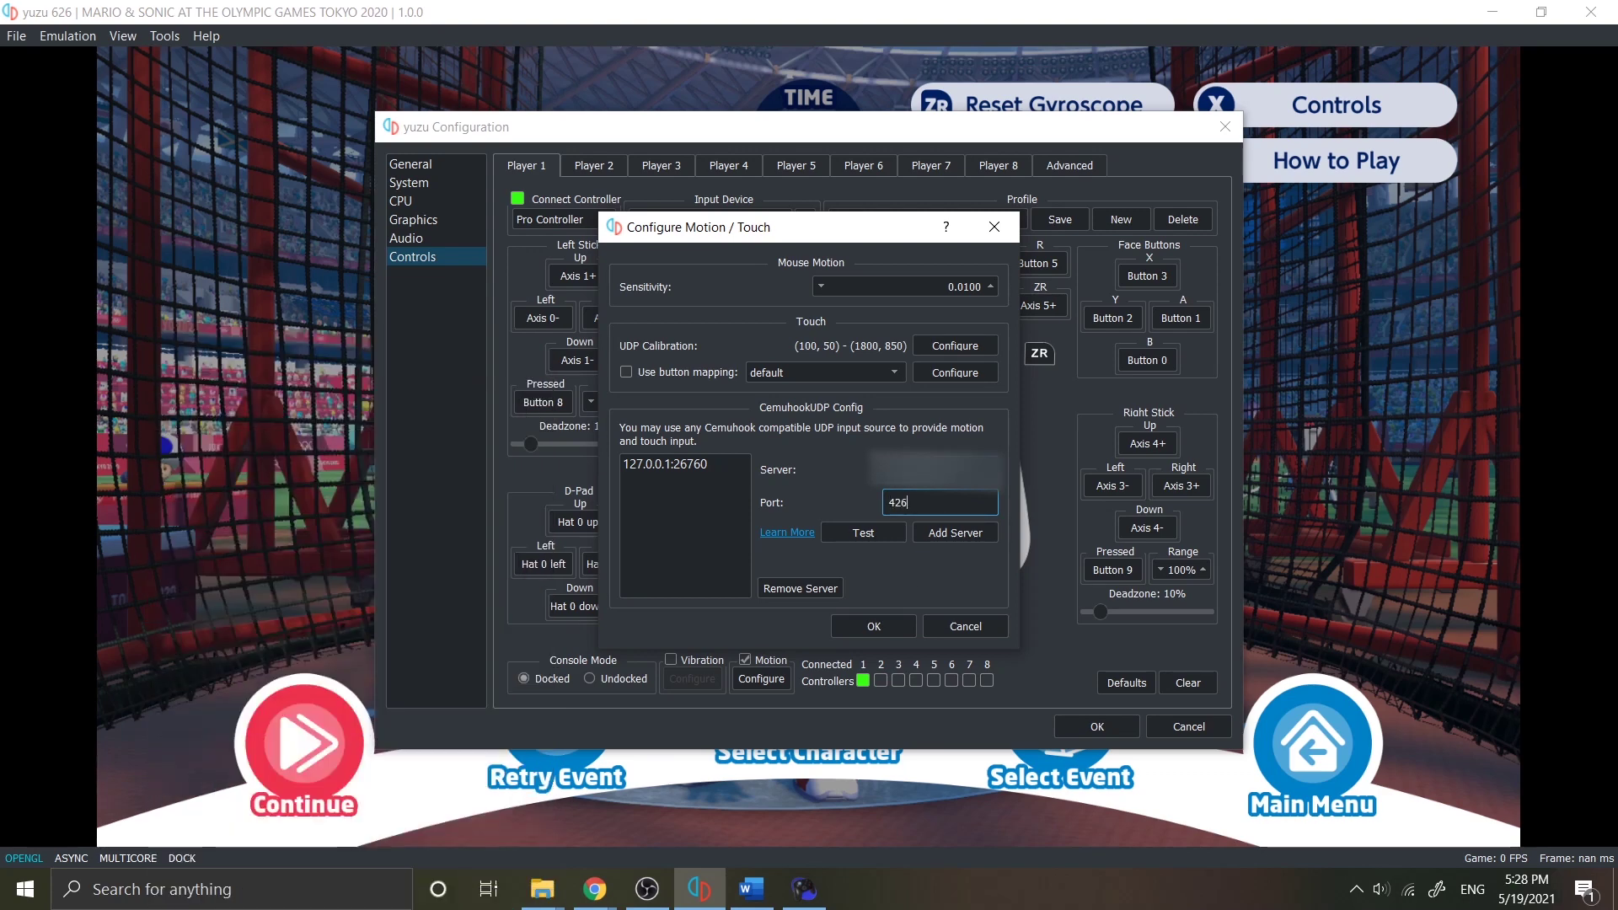
text(8)
click(956, 538)
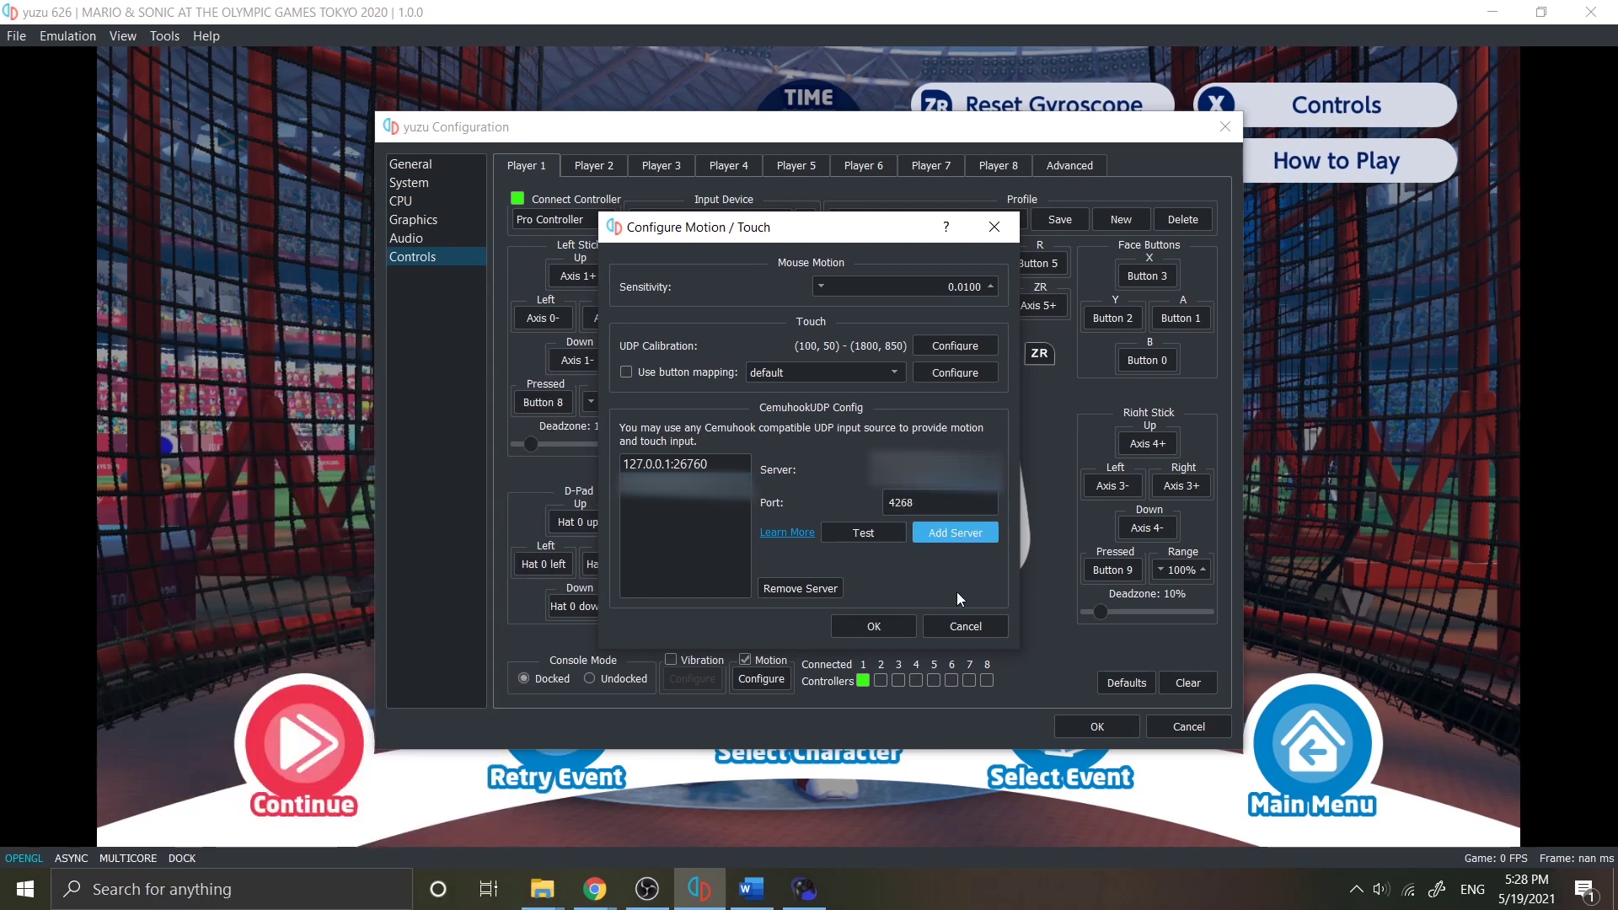
Step: Test the connection to the phone's motion server and accept the motion and touch configuration
click(867, 539)
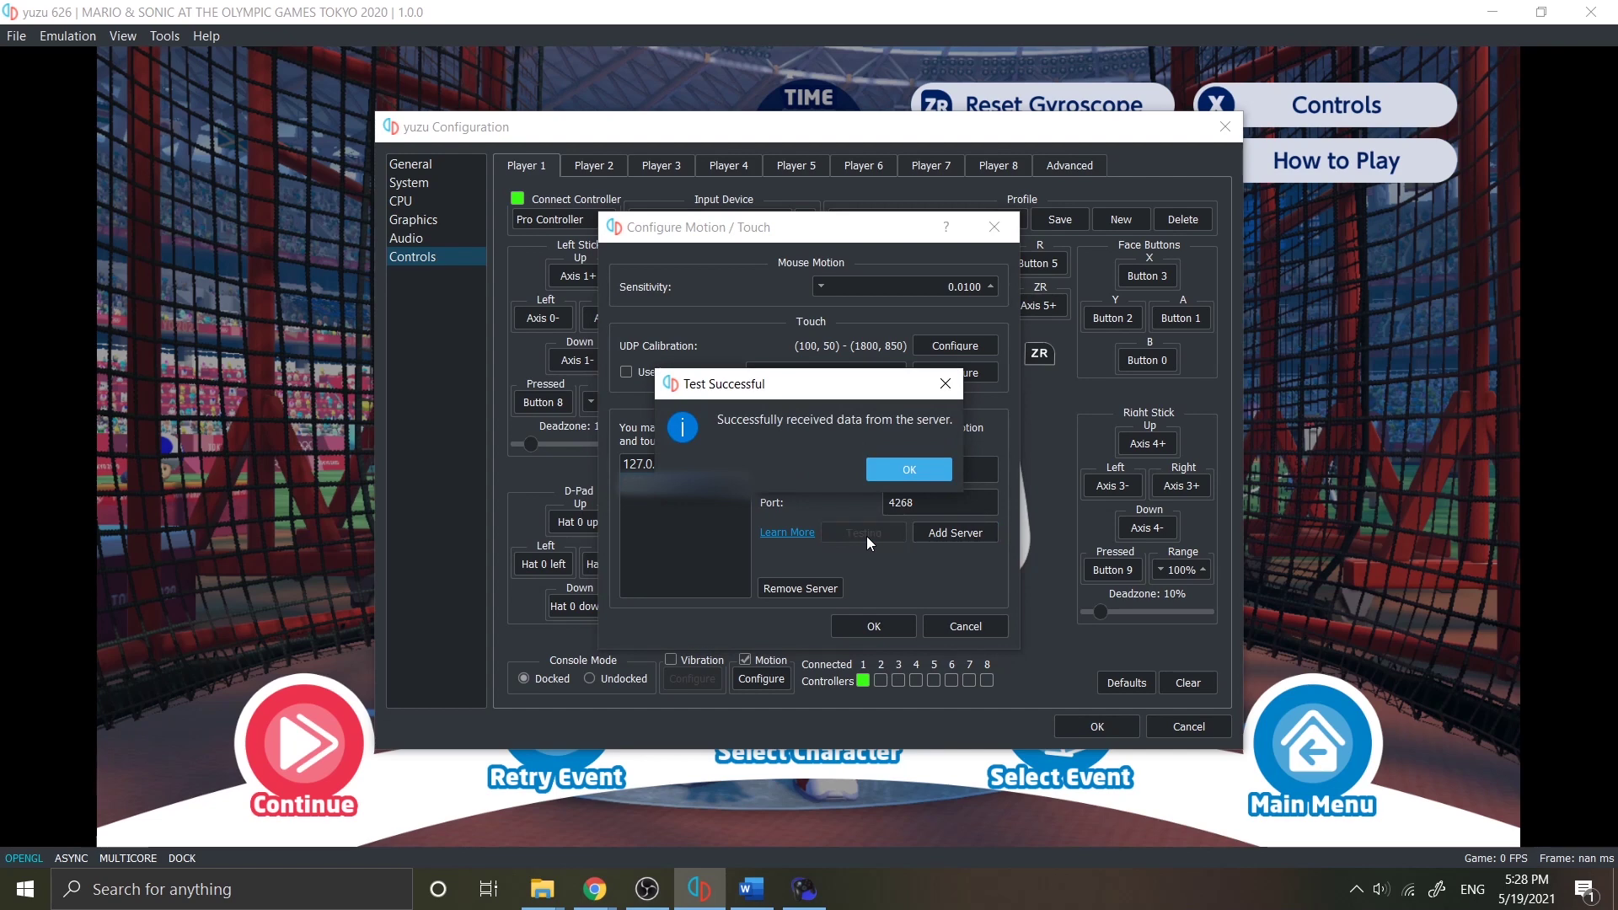
click(909, 469)
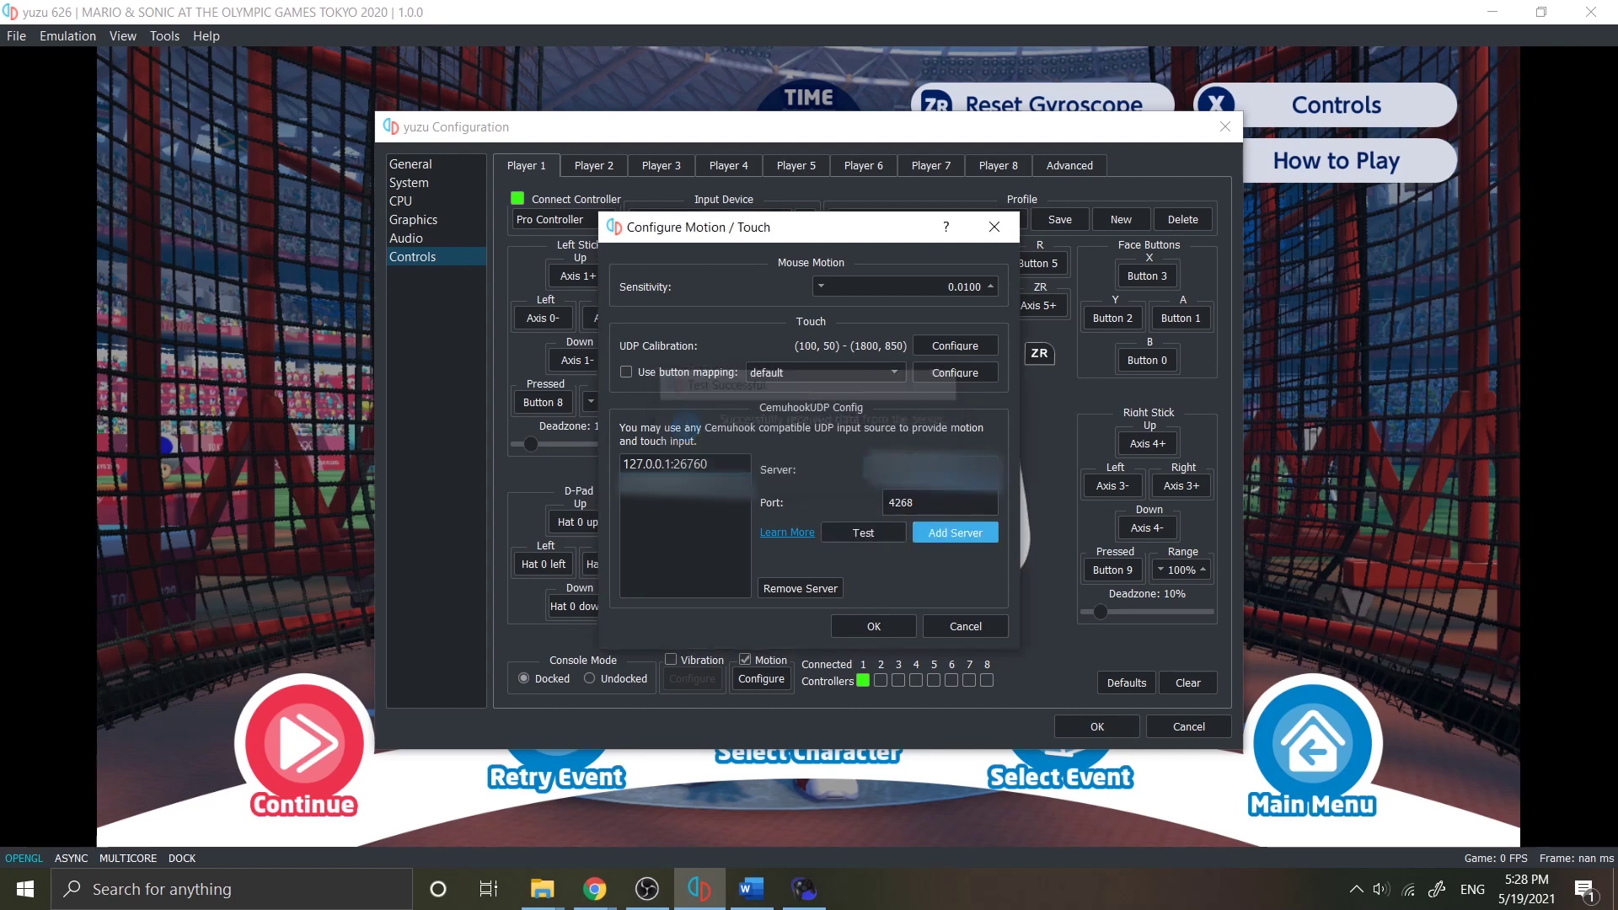
click(870, 628)
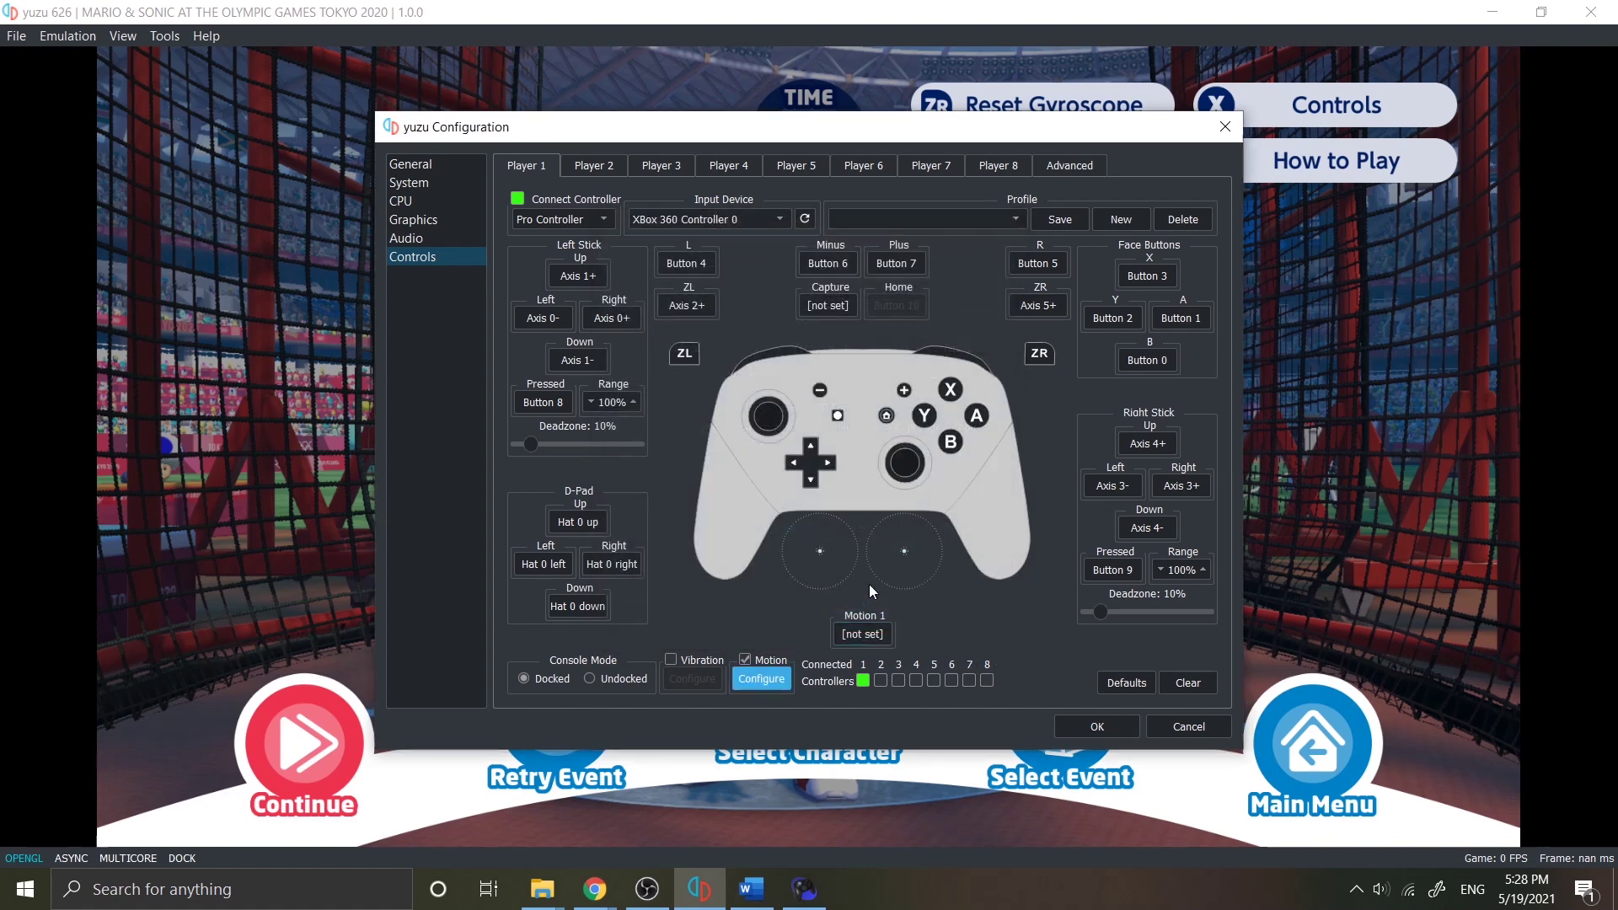
Step: Start mapping the phone's motion input to Motion 1 for Player 1
click(884, 635)
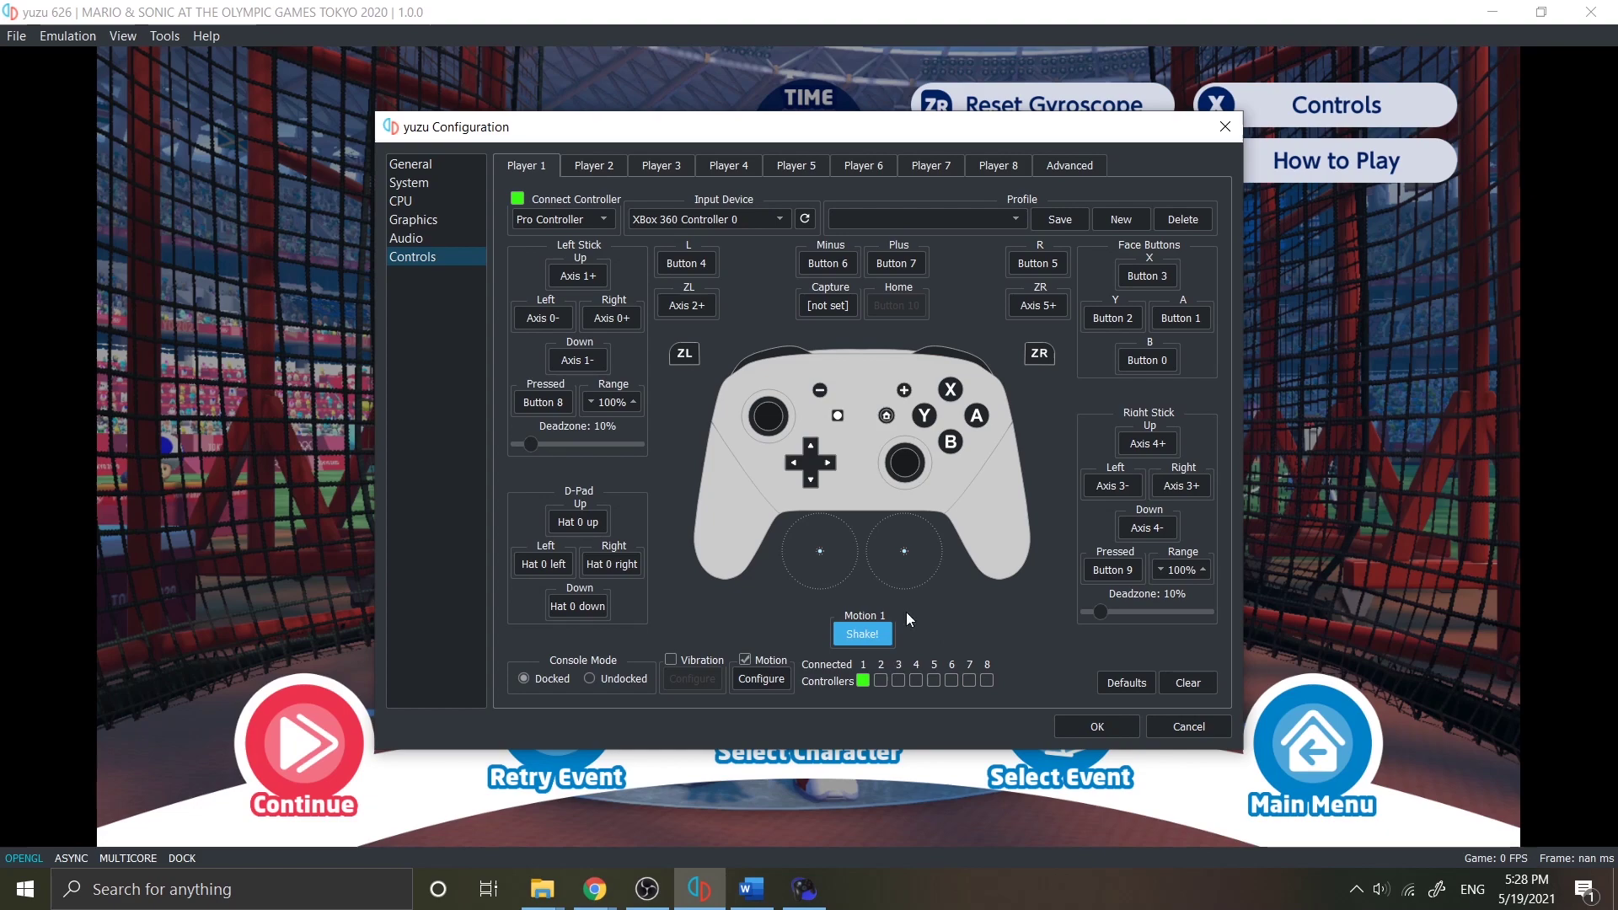